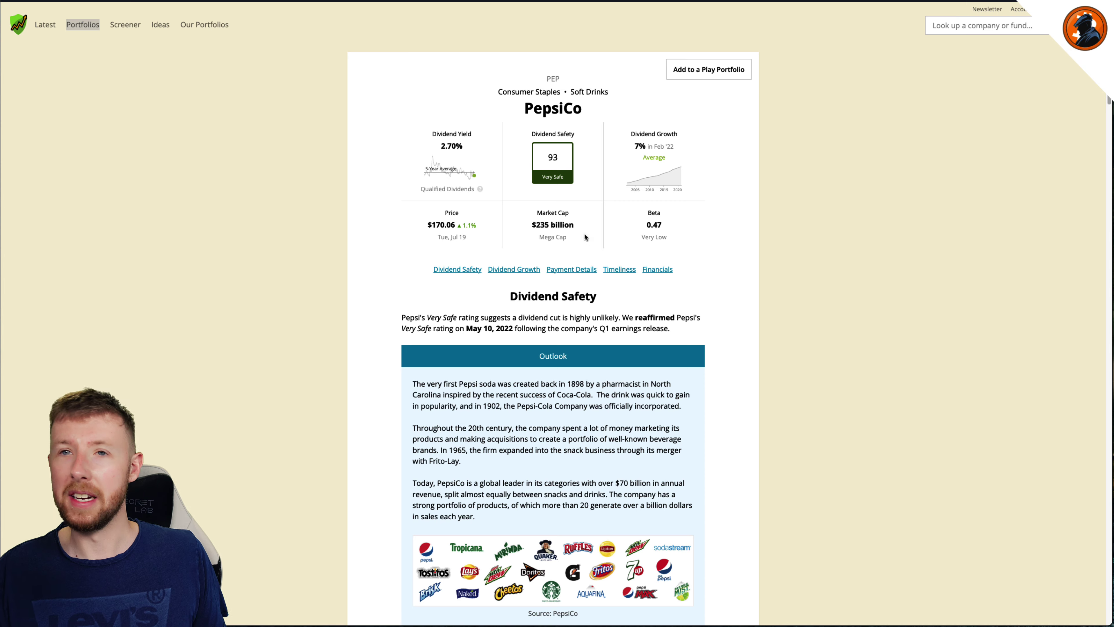
{"action": "scroll", "coordinate": [307, 318], "scroll_direction": "down", "scroll_amount": 4}
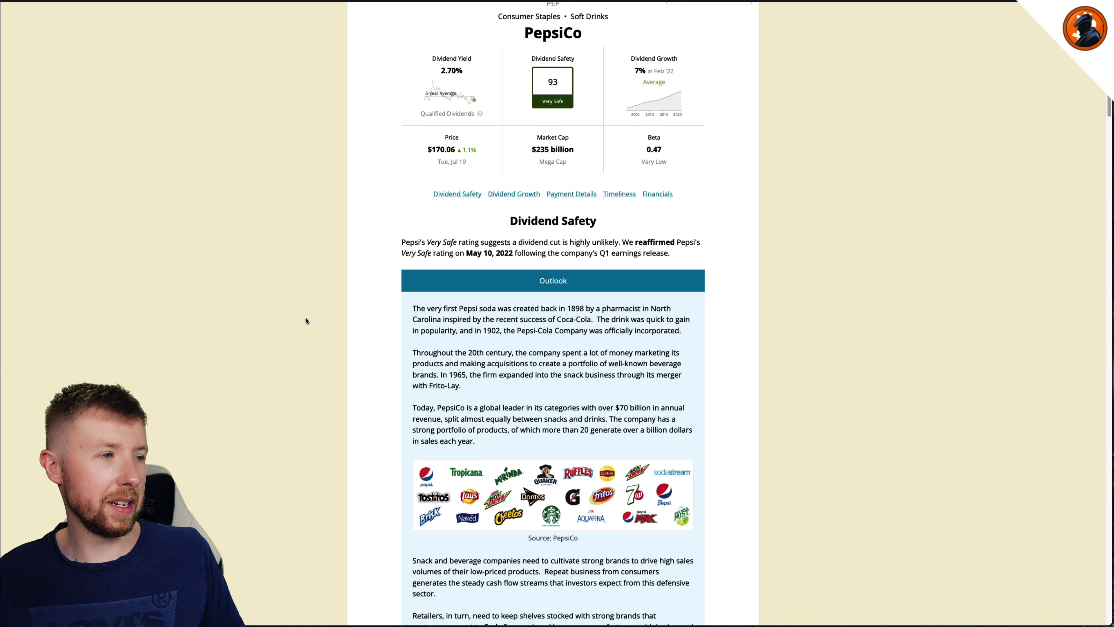
{"action": "scroll", "coordinate": [663, 232], "scroll_direction": "down", "scroll_amount": 2}
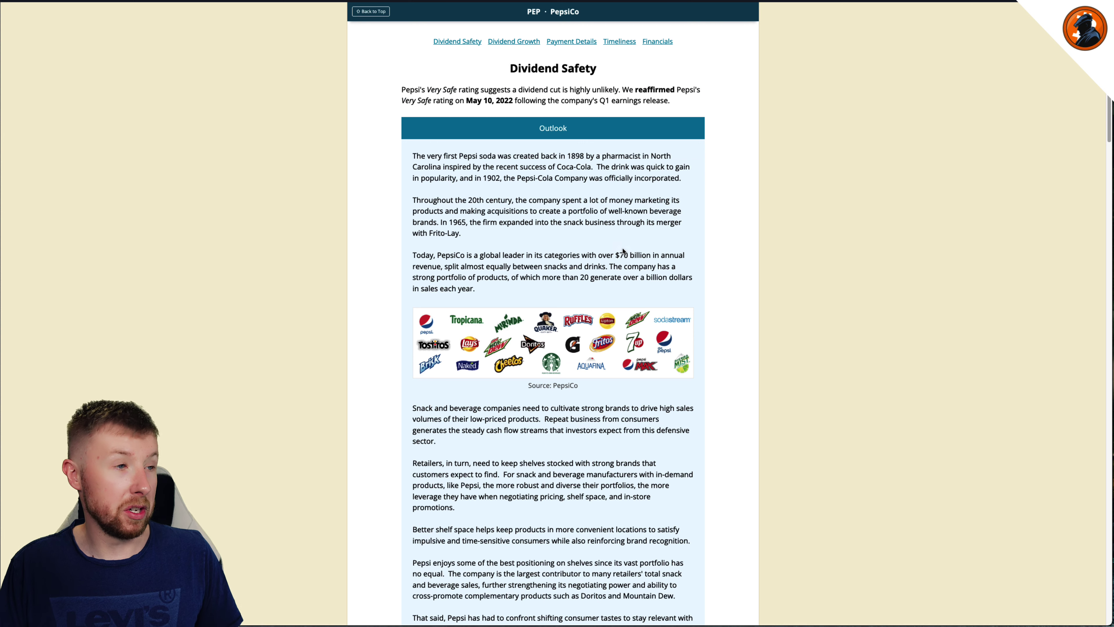
{"action": "scroll", "coordinate": [623, 252], "scroll_direction": "down", "scroll_amount": 1}
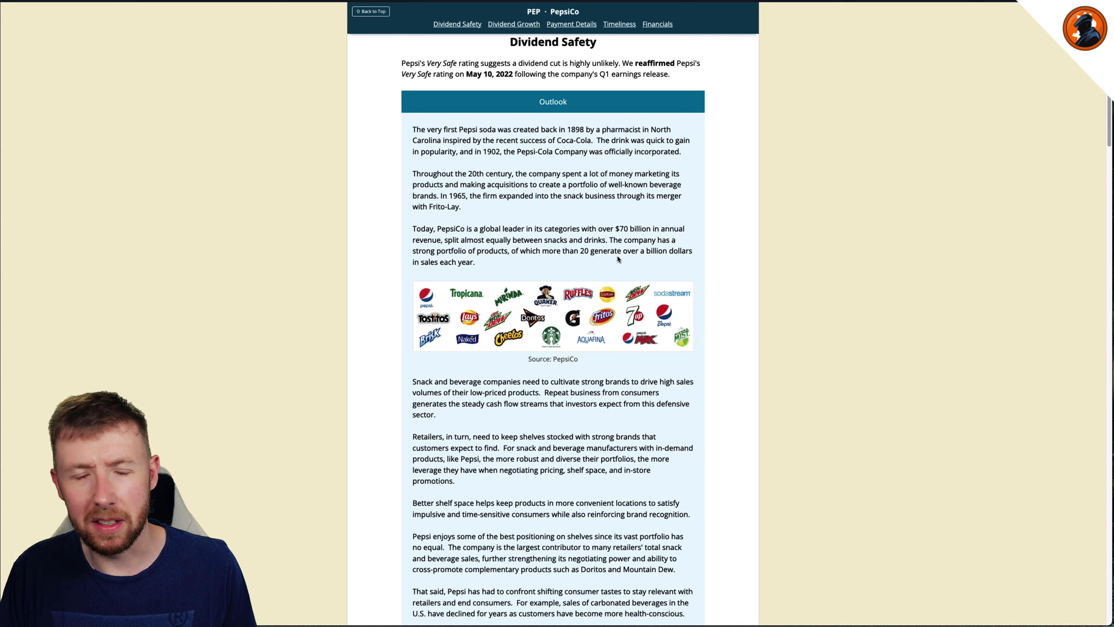
{"action": "scroll", "coordinate": [618, 259], "scroll_direction": "down", "scroll_amount": 12}
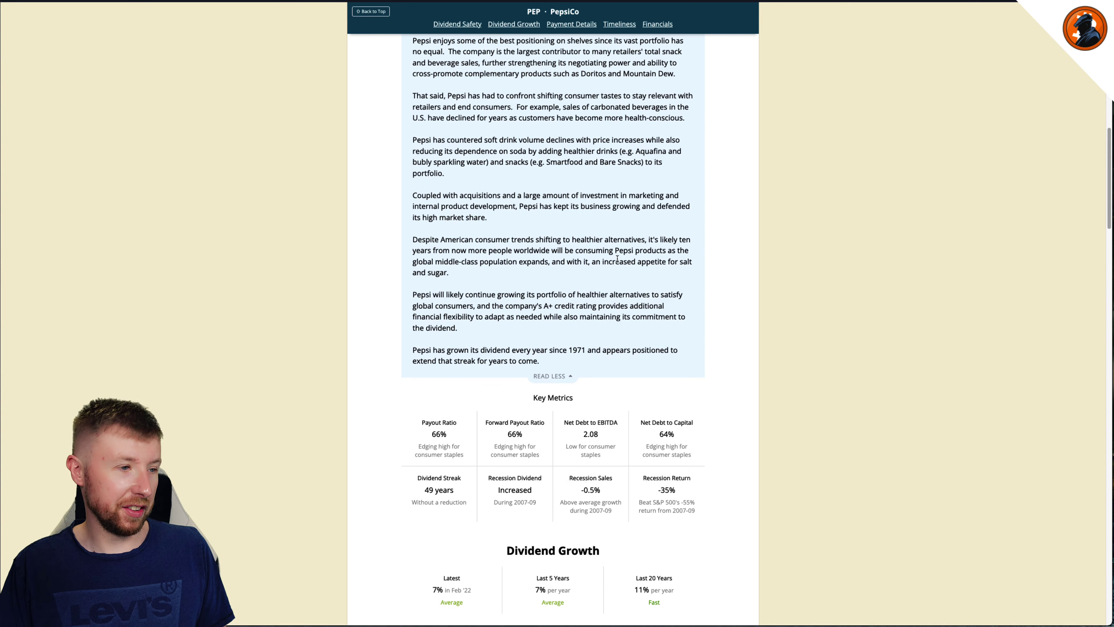
{"action": "scroll", "coordinate": [618, 259], "scroll_direction": "down", "scroll_amount": 3}
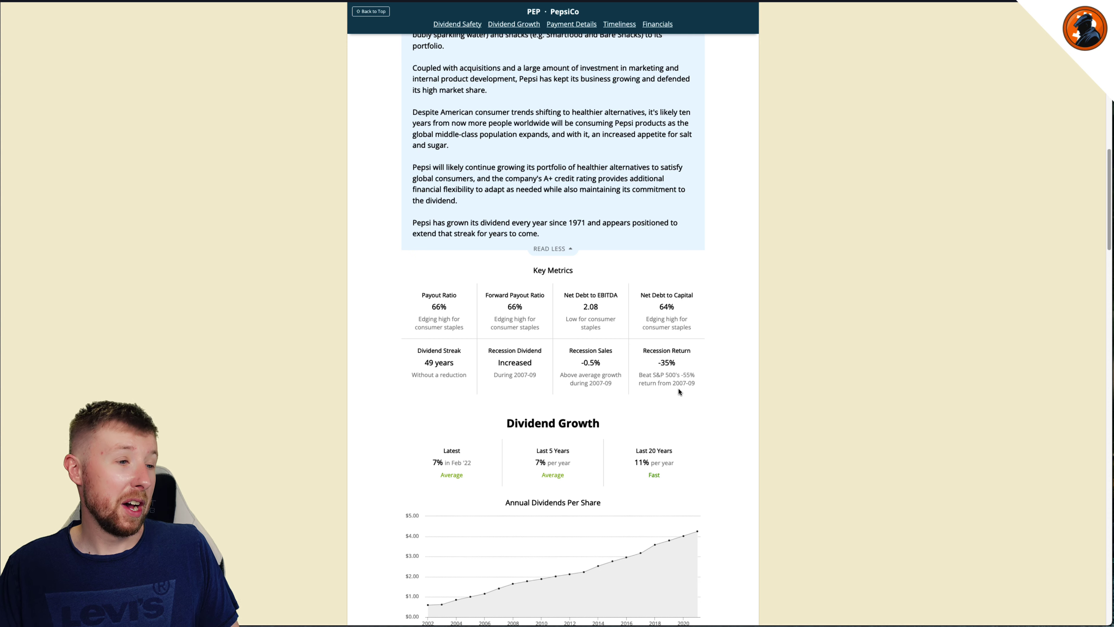
{"action": "scroll", "coordinate": [679, 391], "scroll_direction": "down", "scroll_amount": 5}
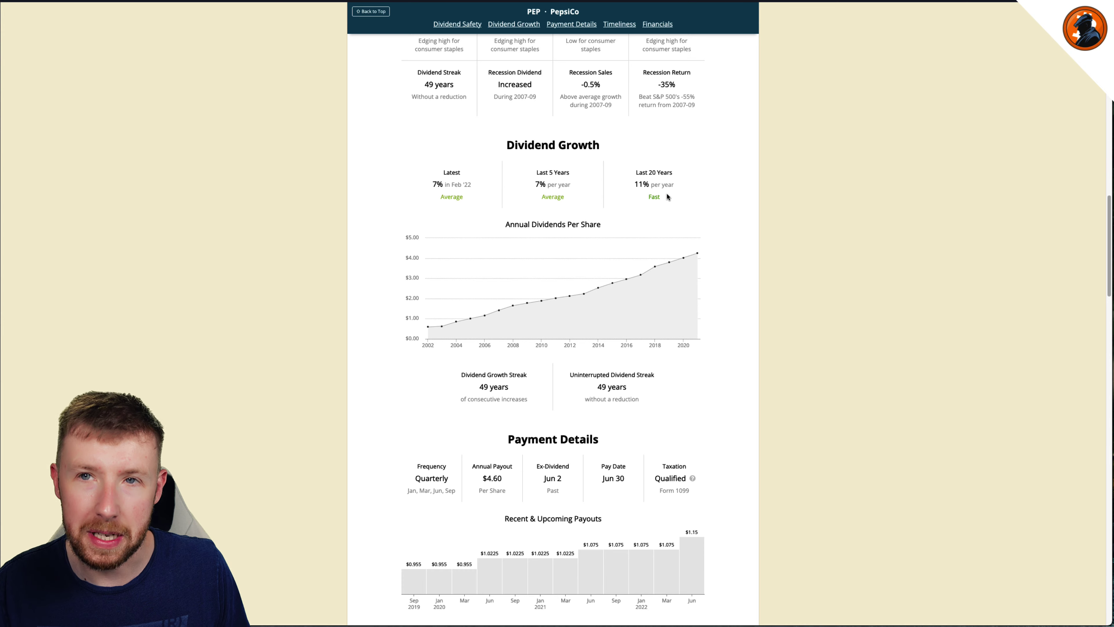
{"action": "scroll", "coordinate": [678, 267], "scroll_direction": "down", "scroll_amount": 3}
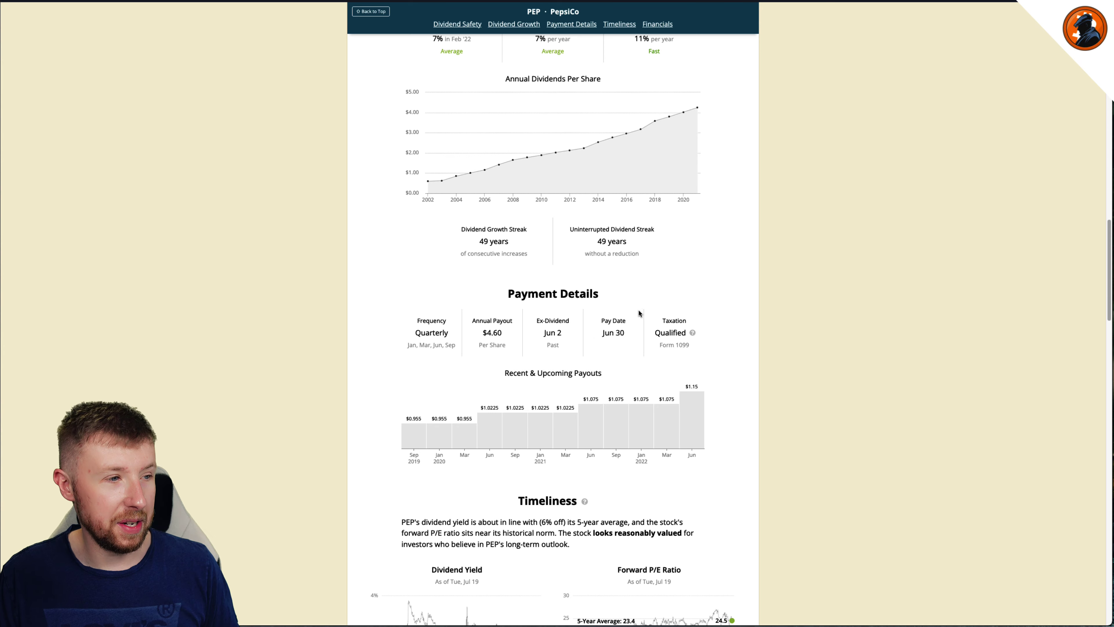
- Scroll down PepsiCo's Simply Safe Dividends page to the Timeliness section
{"action": "scroll", "coordinate": [564, 337], "scroll_direction": "down", "scroll_amount": 1}
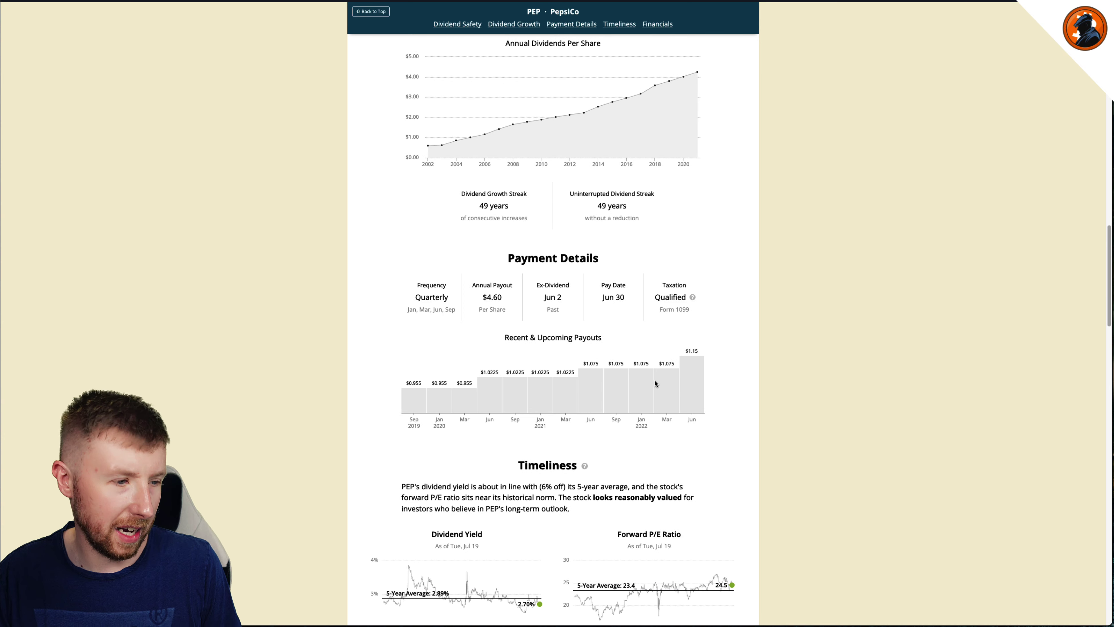
{"action": "scroll", "coordinate": [624, 412], "scroll_direction": "down", "scroll_amount": 2}
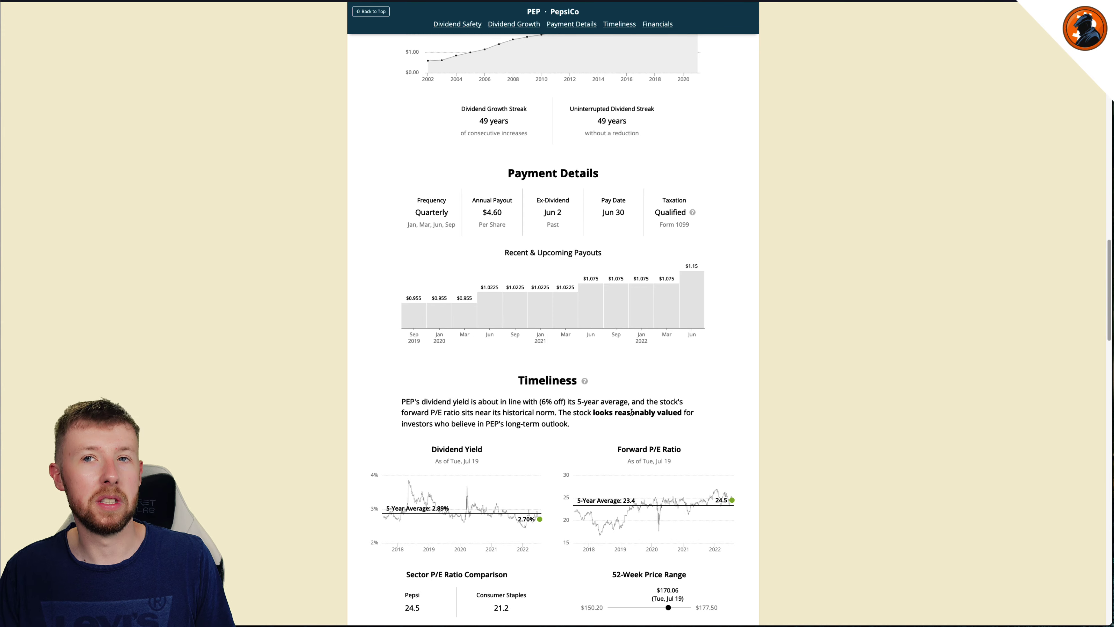
{"action": "scroll", "coordinate": [632, 411], "scroll_direction": "down", "scroll_amount": 5}
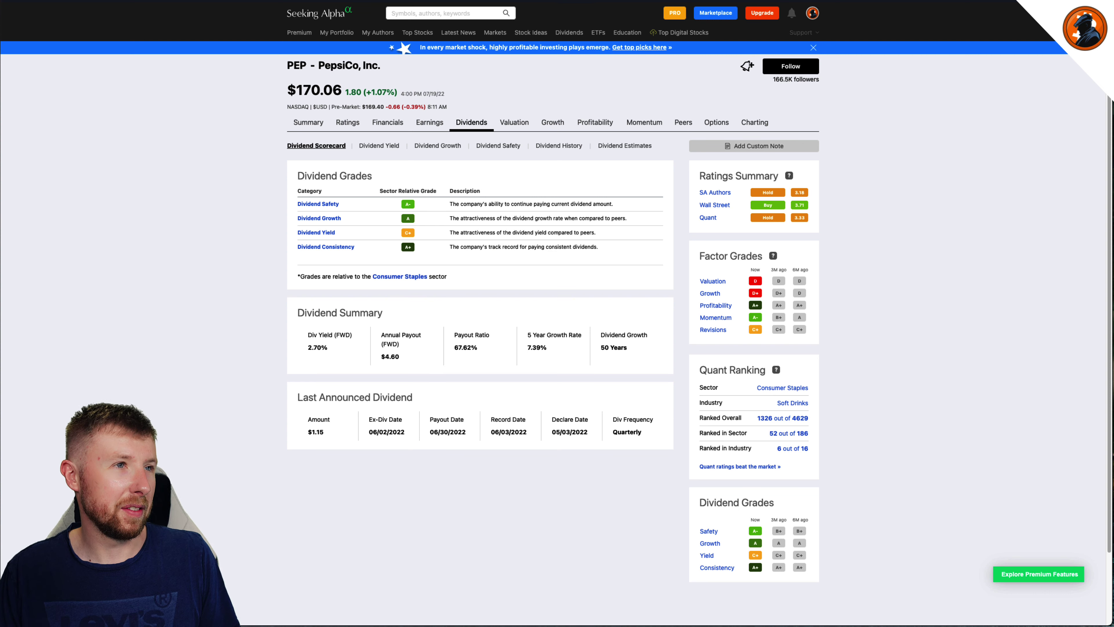
- Switch to the Yahoo Finance PepsiCo (PEP) quote page
{"action": "key", "text": "ctrl+Tab"}
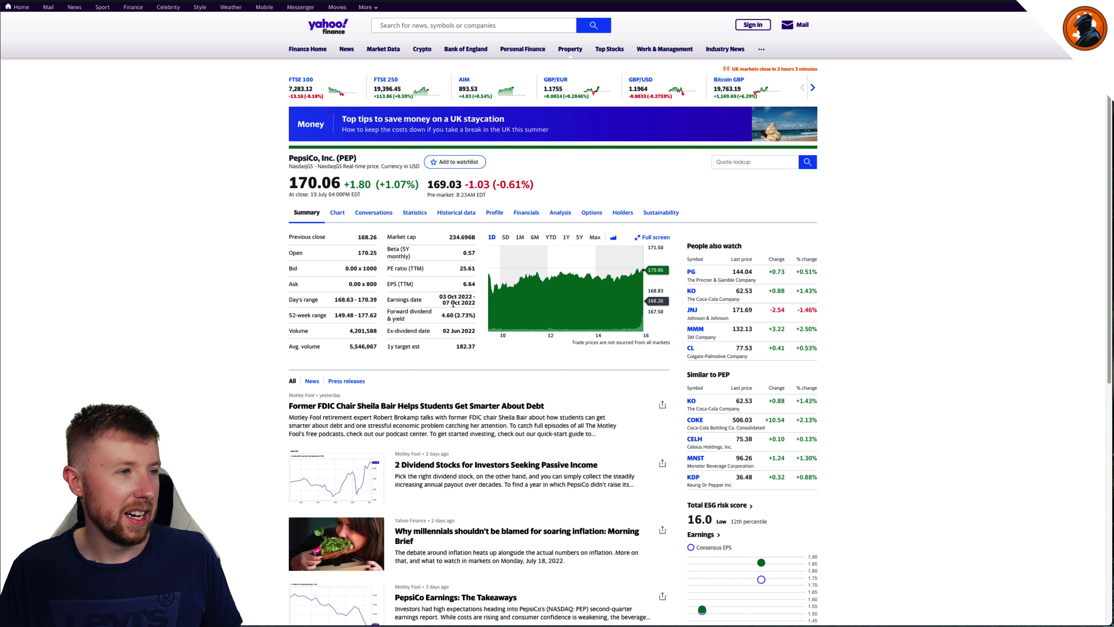
- Browse PepsiCo's Conversations, Statistics, Financials, Analysis and Holders pages on Yahoo Finance
{"action": "left_click", "coordinate": [379, 214]}
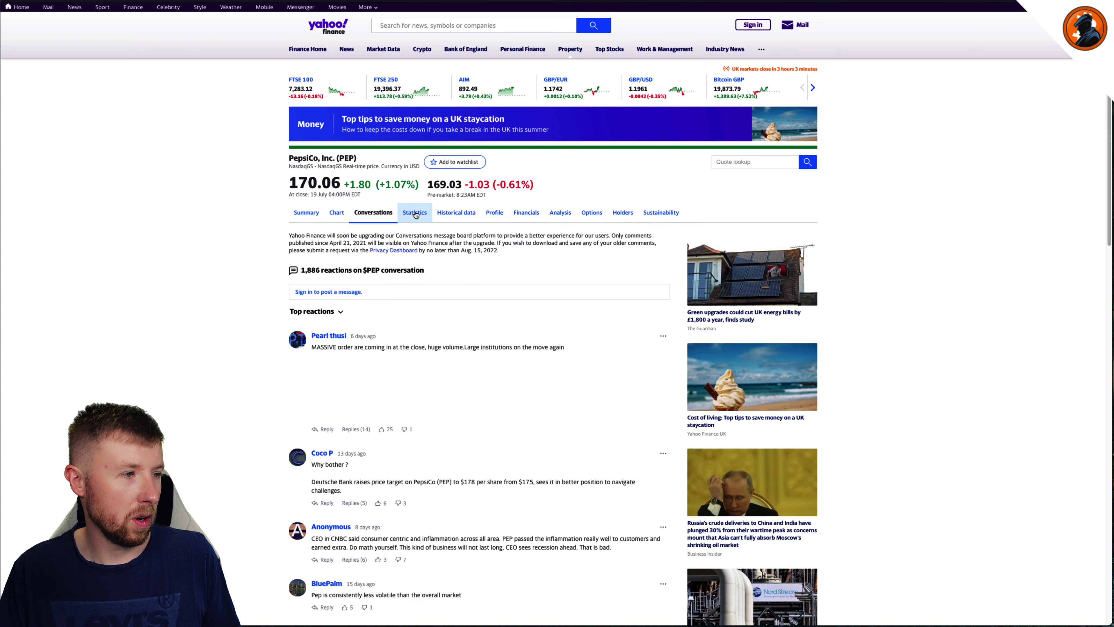
{"action": "left_click", "coordinate": [417, 214]}
{"action": "scroll", "coordinate": [525, 398], "scroll_direction": "down", "scroll_amount": 5}
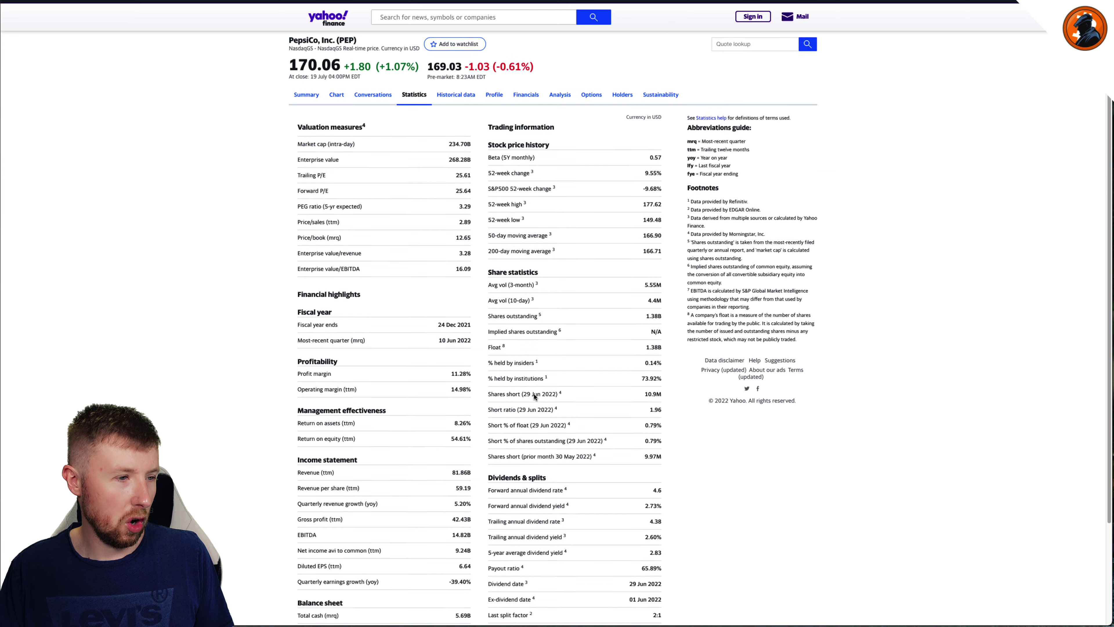
{"action": "scroll", "coordinate": [526, 398], "scroll_direction": "up", "scroll_amount": 5}
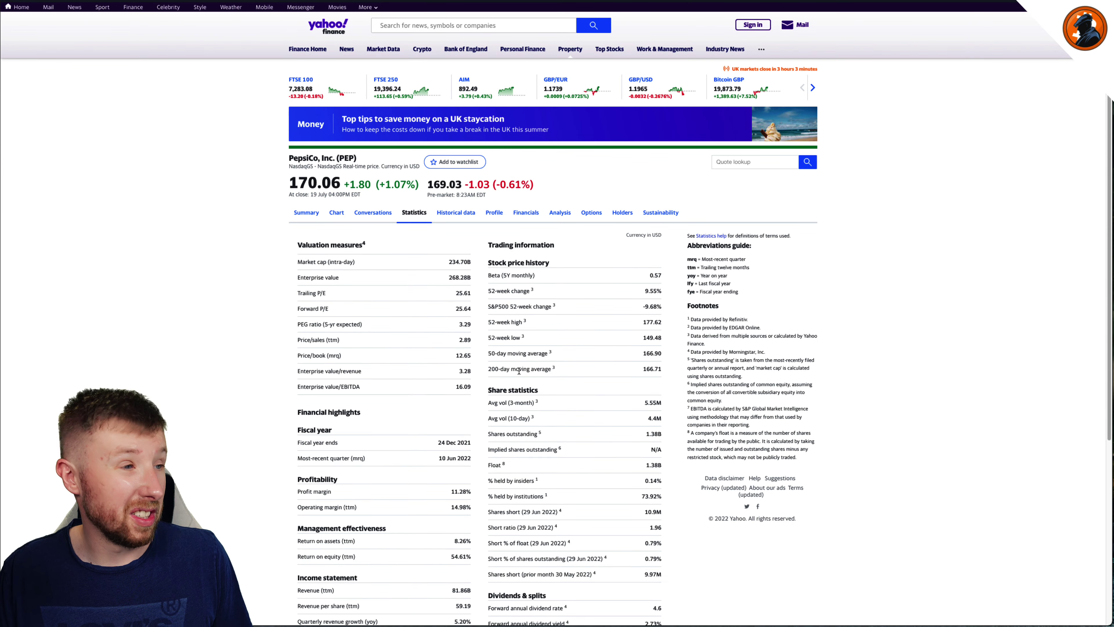
{"action": "left_click", "coordinate": [526, 214]}
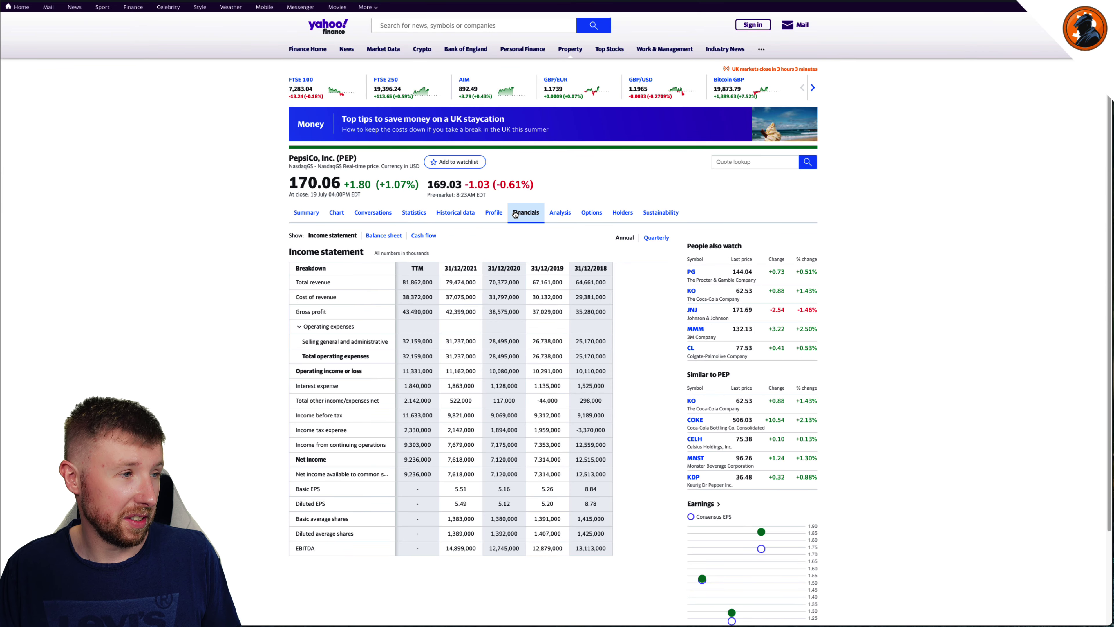
{"action": "left_click", "coordinate": [565, 215]}
{"action": "left_click", "coordinate": [623, 214]}
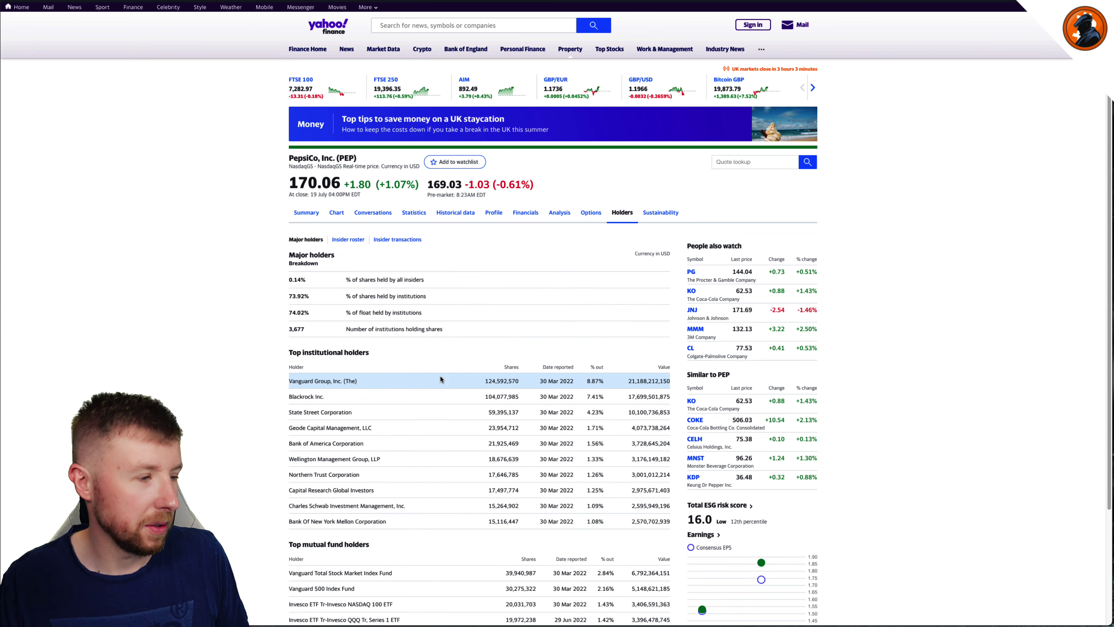
{"action": "scroll", "coordinate": [437, 425], "scroll_direction": "down", "scroll_amount": 5}
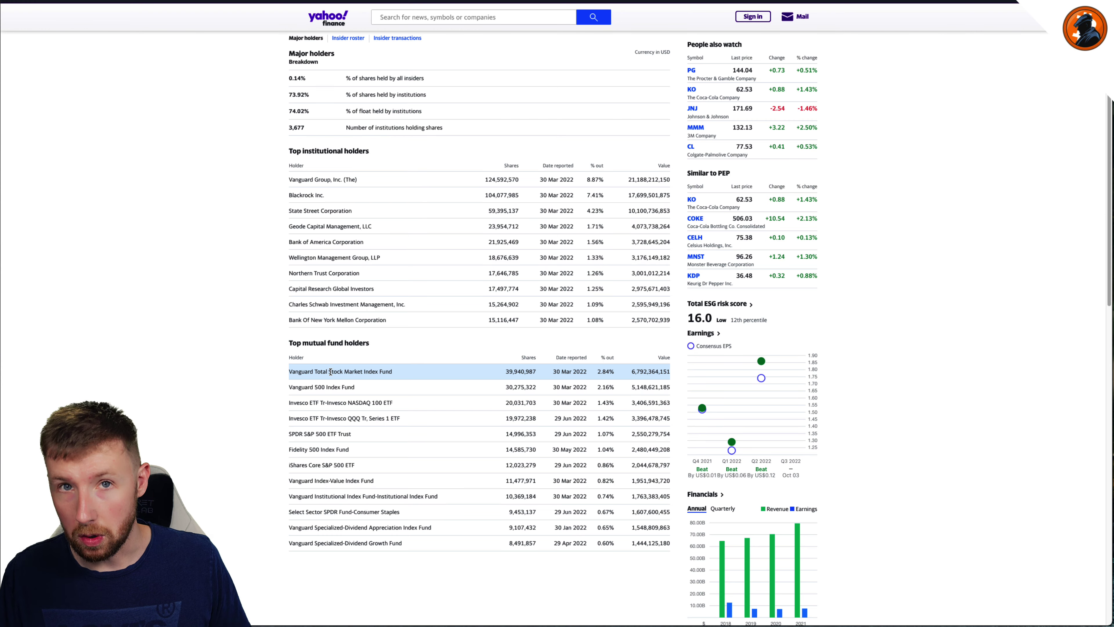
{"action": "scroll", "coordinate": [330, 371], "scroll_direction": "up", "scroll_amount": 1}
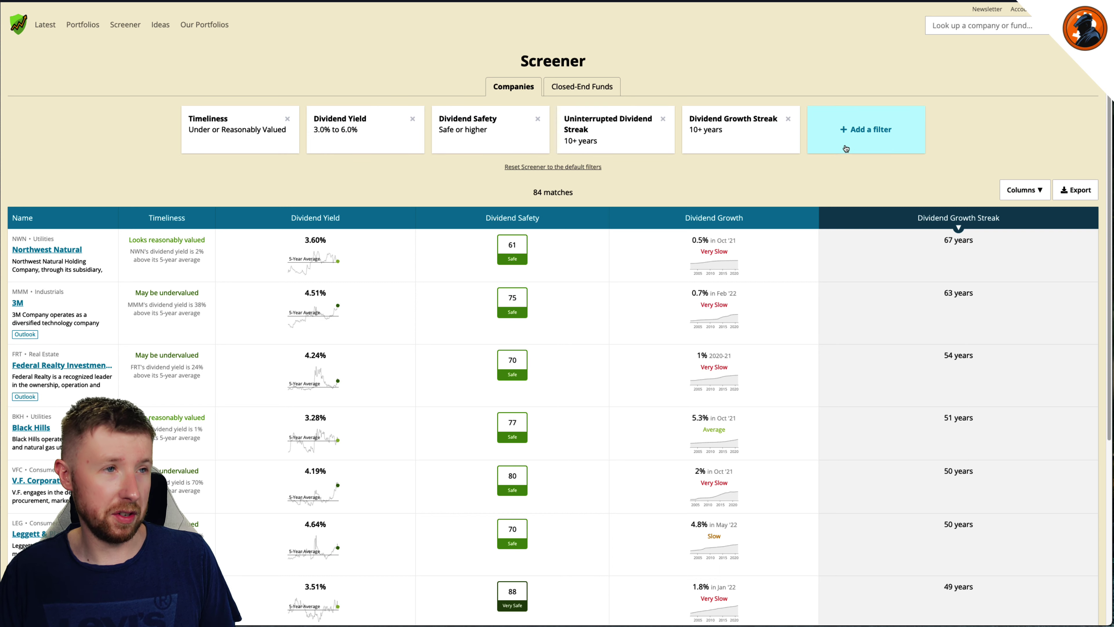
- Require at least 20 years of uninterrupted dividends, leaving Dividend Safety unchanged
{"action": "left_click", "coordinate": [878, 134]}
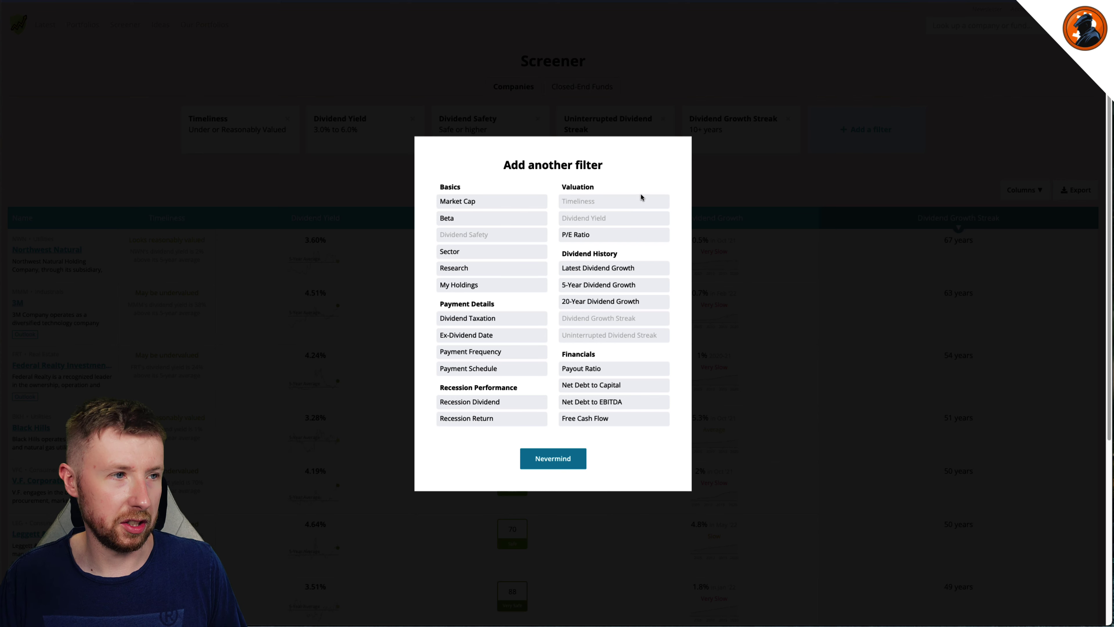
{"action": "left_click", "coordinate": [546, 464]}
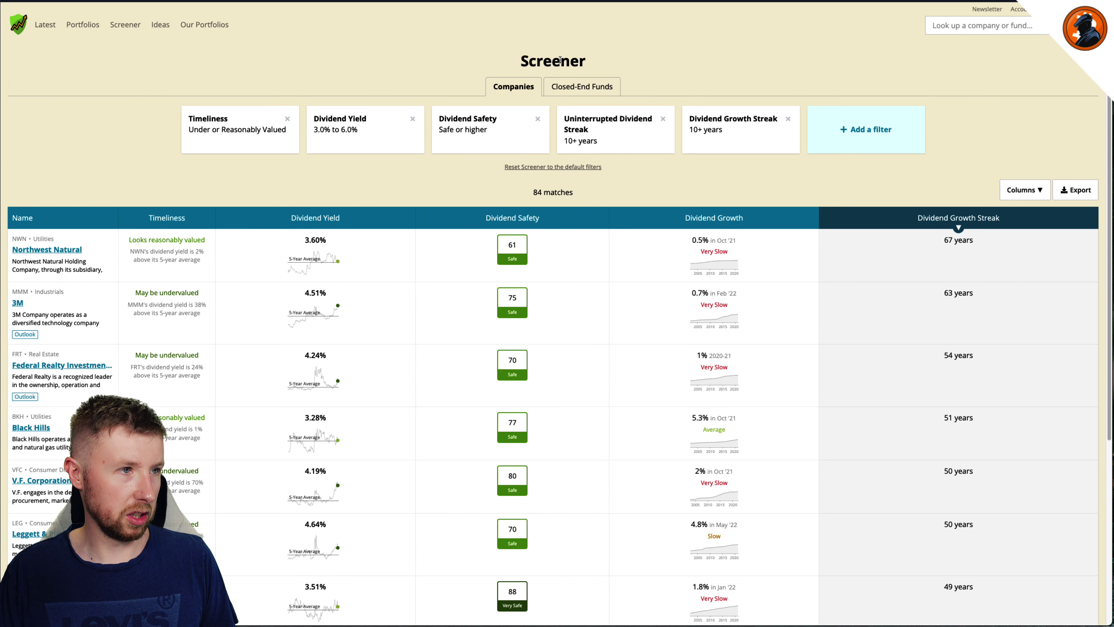
{"action": "left_click", "coordinate": [582, 129]}
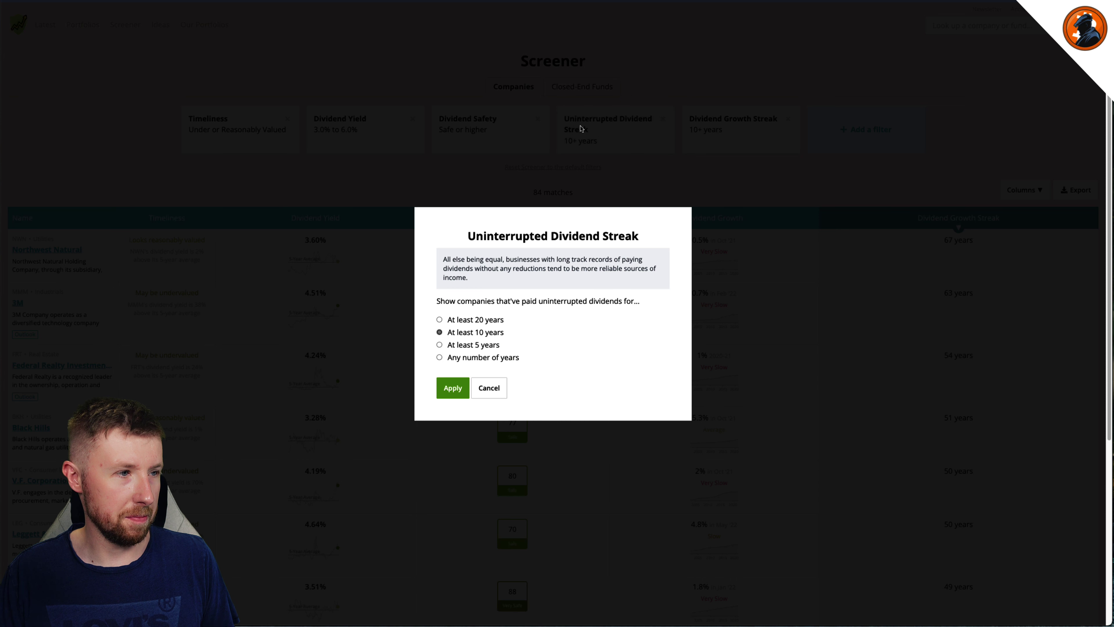
{"action": "left_click", "coordinate": [439, 319]}
{"action": "left_click", "coordinate": [441, 384]}
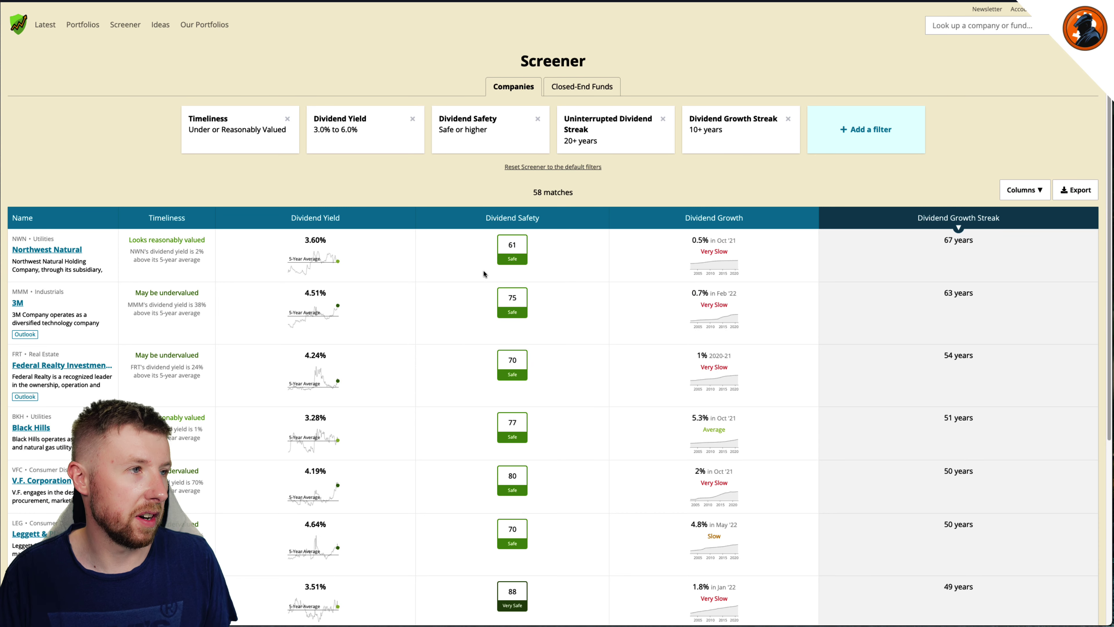
{"action": "left_click", "coordinate": [435, 143]}
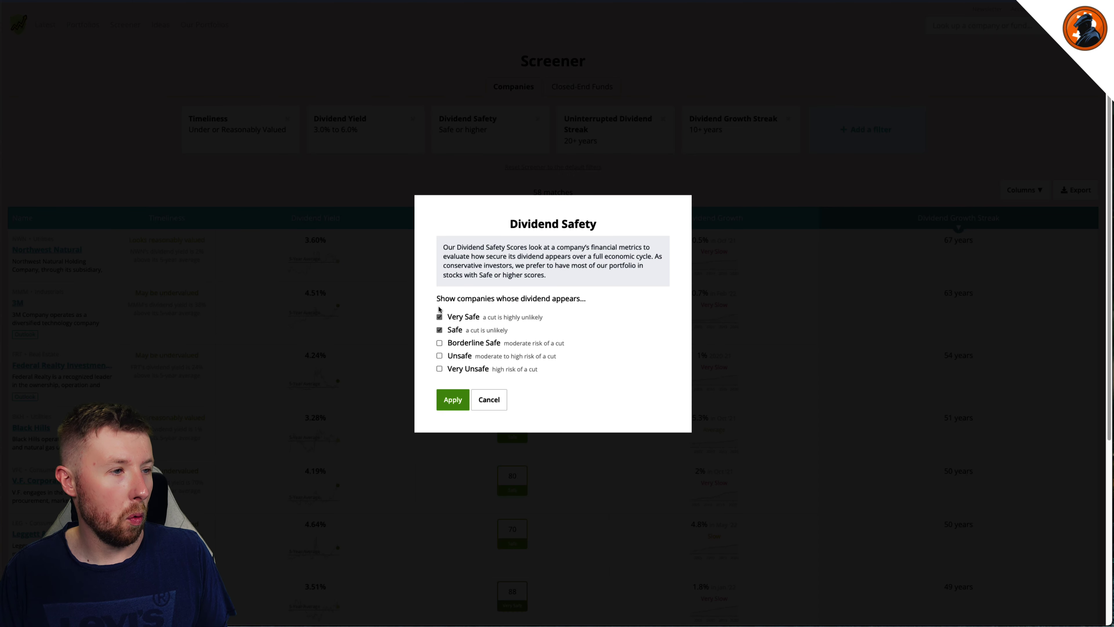
{"action": "left_click", "coordinate": [453, 397]}
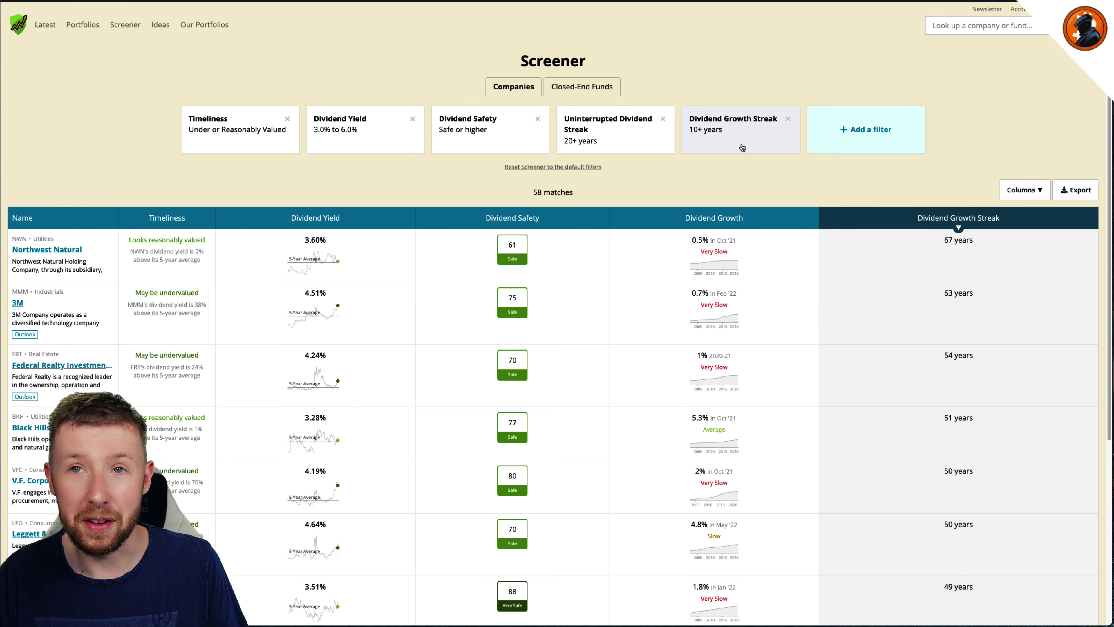
- Look through the screener results and check Kimberly-Clark's dividend page, then return
{"action": "scroll", "coordinate": [342, 410], "scroll_direction": "down", "scroll_amount": 5}
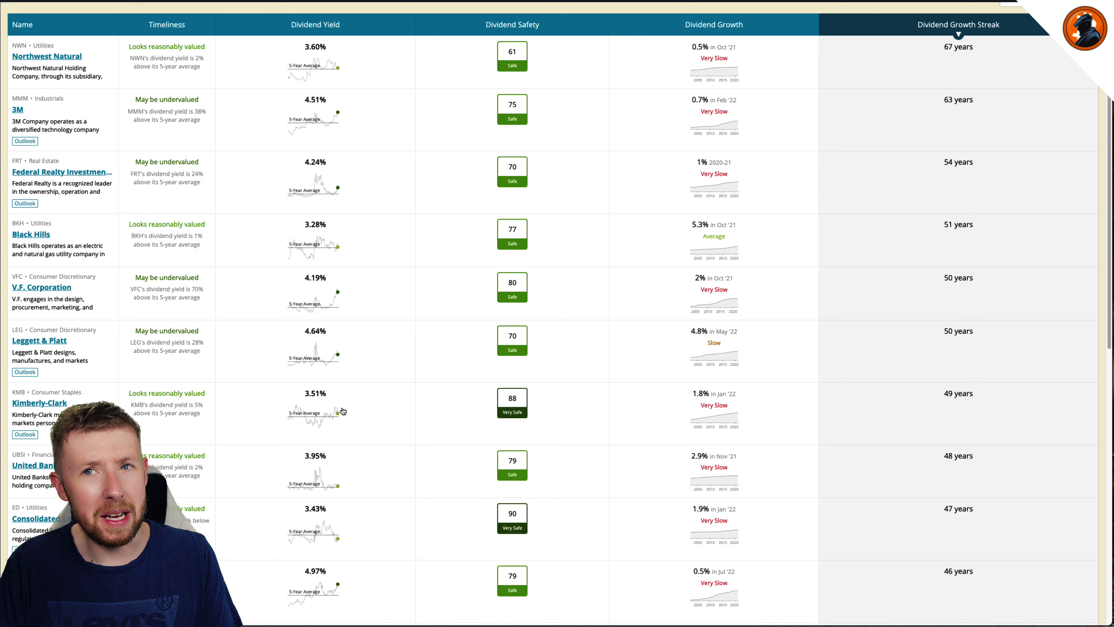
{"action": "scroll", "coordinate": [343, 411], "scroll_direction": "down", "scroll_amount": 10}
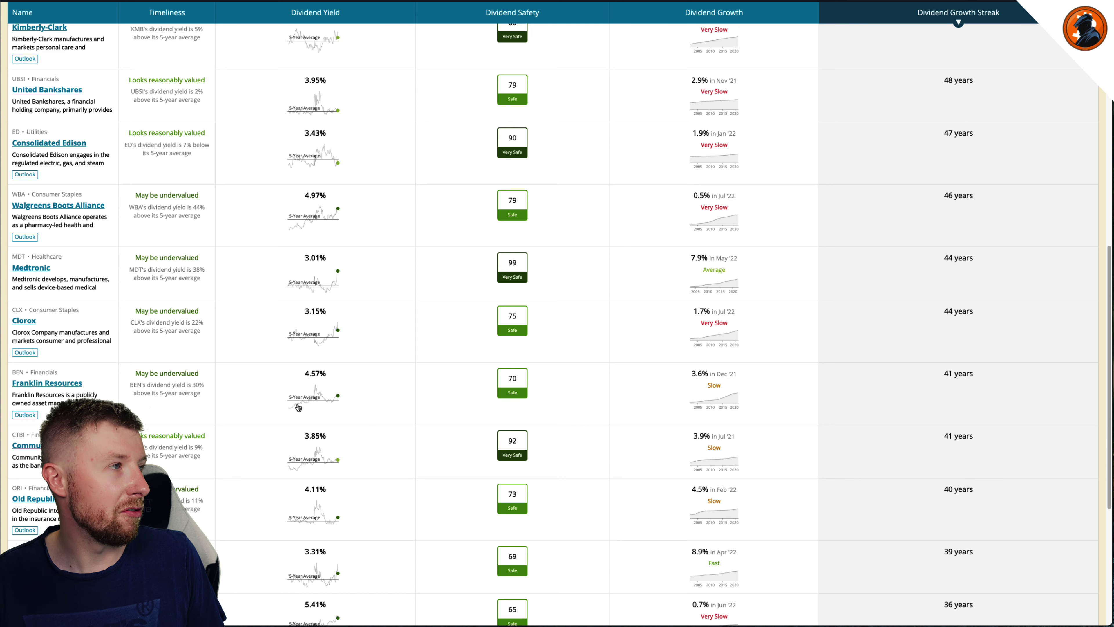
{"action": "scroll", "coordinate": [296, 404], "scroll_direction": "up", "scroll_amount": 1}
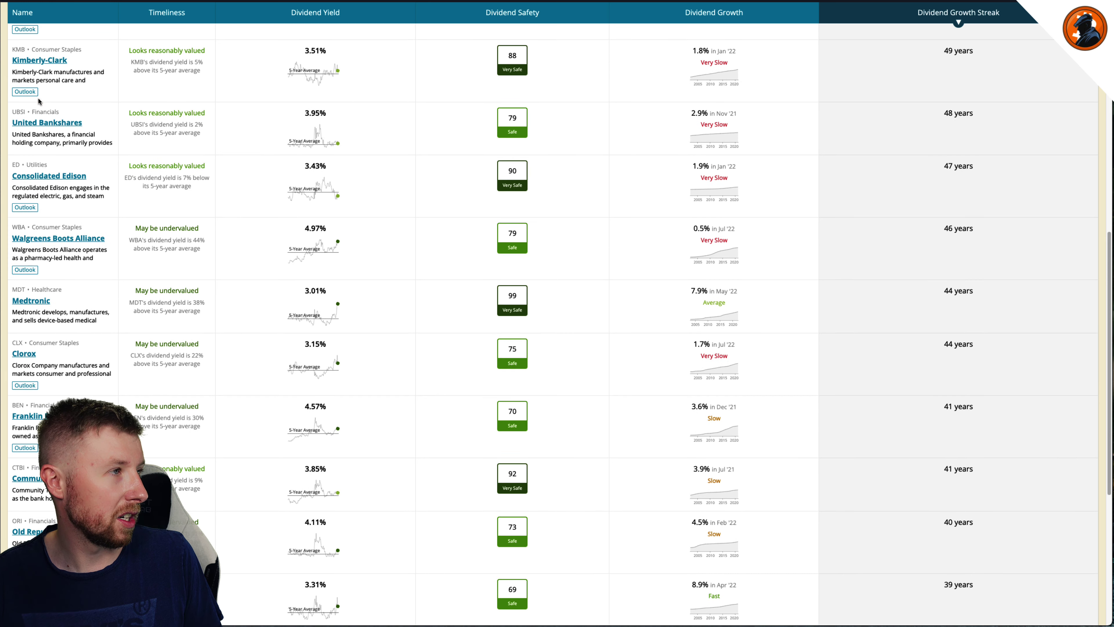
{"action": "left_click", "coordinate": [38, 61]}
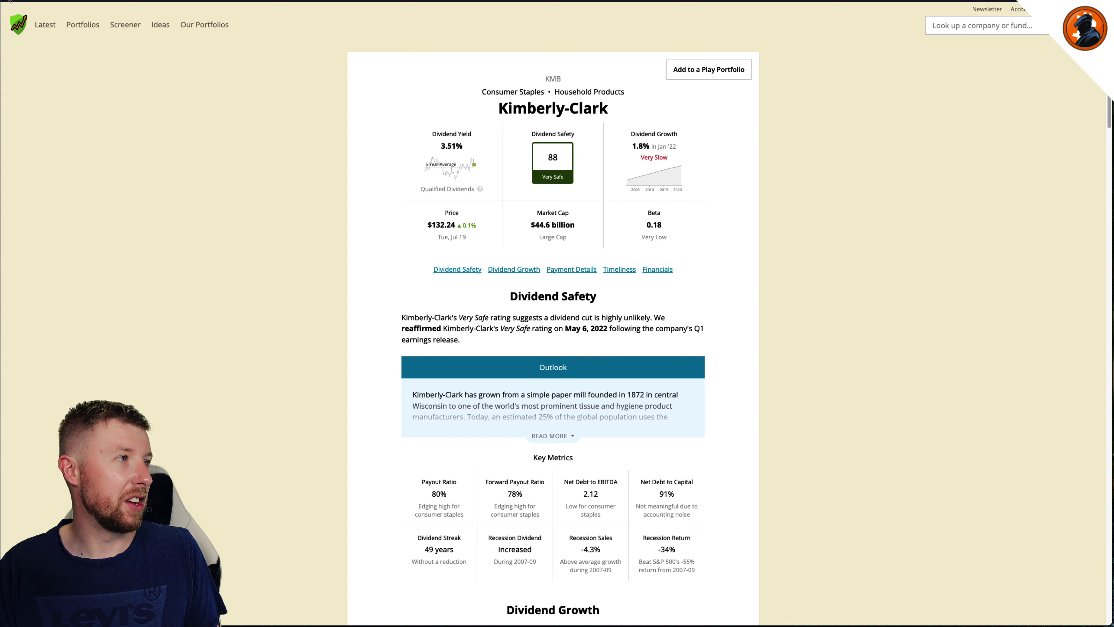
{"action": "key", "text": "alt+Left"}
- Find Chevron (CVX) in the results and open its dividend page
{"action": "scroll", "coordinate": [225, 257], "scroll_direction": "up", "scroll_amount": 5}
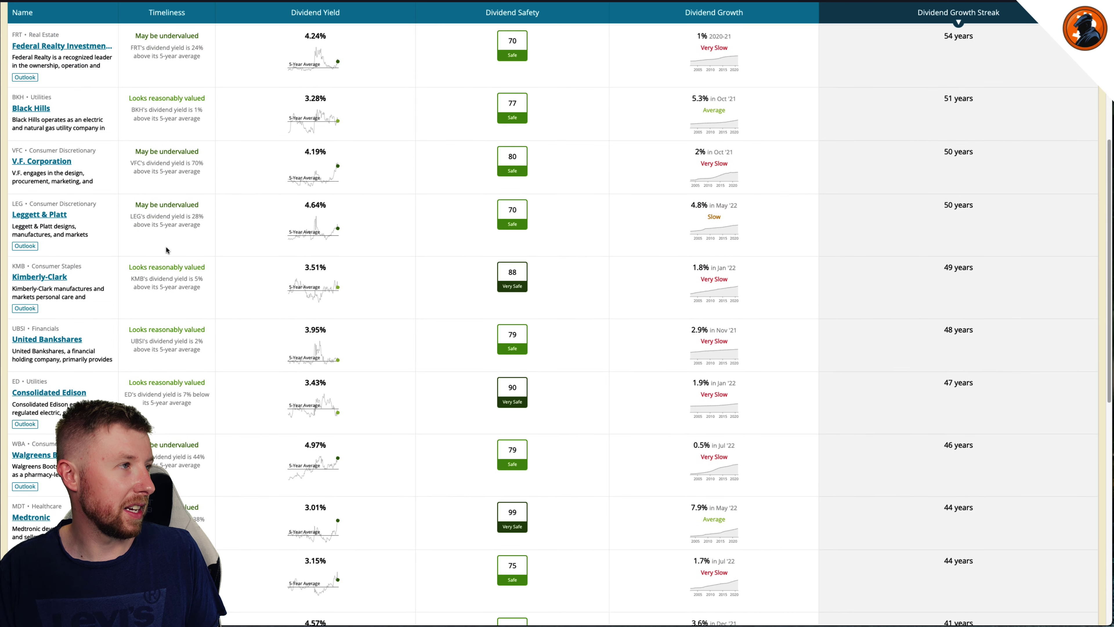
{"action": "scroll", "coordinate": [165, 249], "scroll_direction": "up", "scroll_amount": 4}
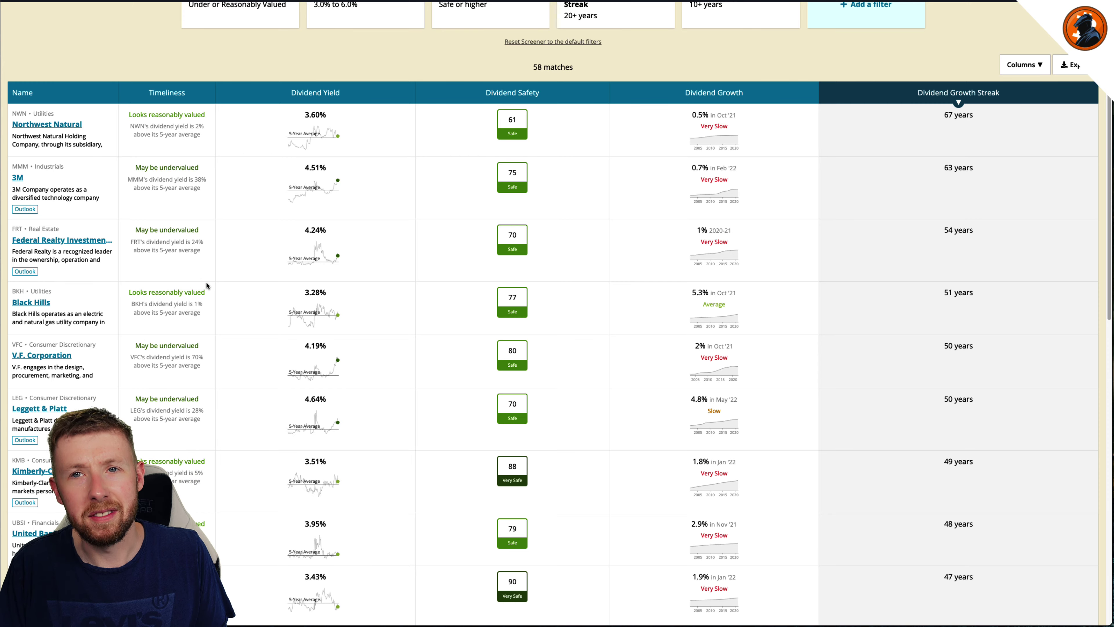
{"action": "scroll", "coordinate": [205, 282], "scroll_direction": "down", "scroll_amount": 3}
{"action": "scroll", "coordinate": [237, 330], "scroll_direction": "down", "scroll_amount": 15}
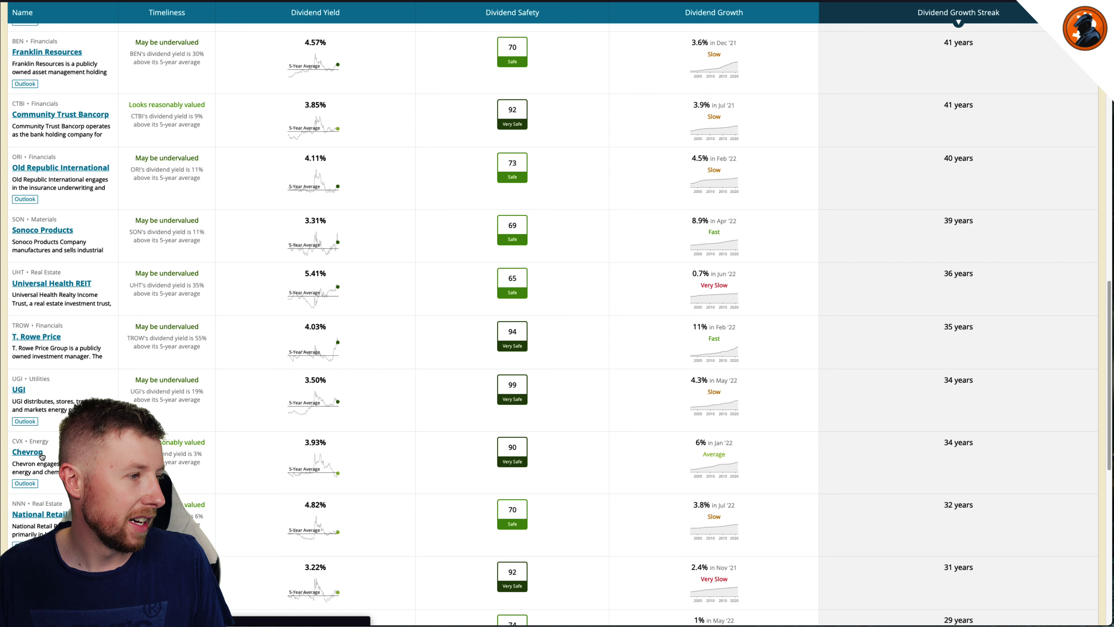
{"action": "left_click", "coordinate": [227, 431]}
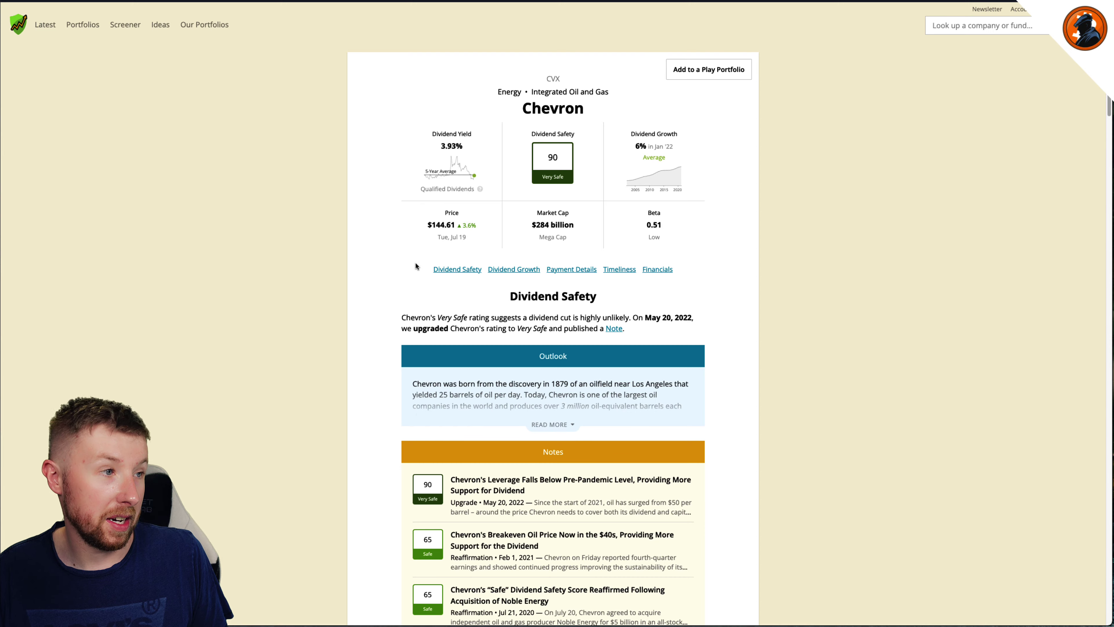
- Read Chevron's dividend safety notes and expand its full Outlook text
{"action": "scroll", "coordinate": [398, 281], "scroll_direction": "down", "scroll_amount": 3}
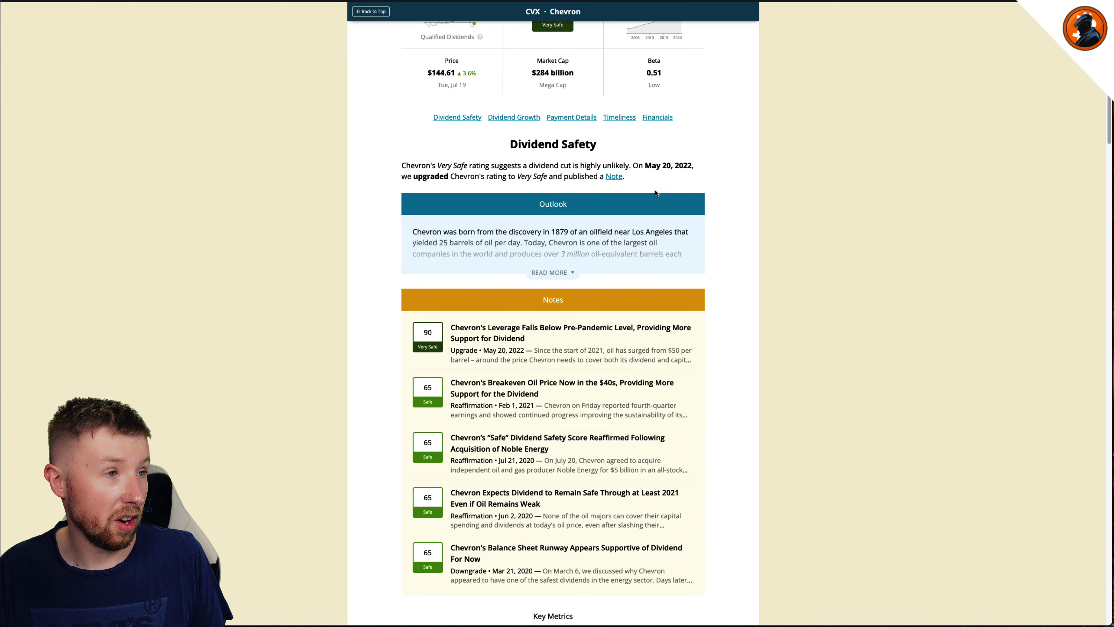
{"action": "left_click", "coordinate": [617, 181]}
{"action": "scroll", "coordinate": [634, 241], "scroll_direction": "down", "scroll_amount": 5}
{"action": "scroll", "coordinate": [637, 255], "scroll_direction": "down", "scroll_amount": 5}
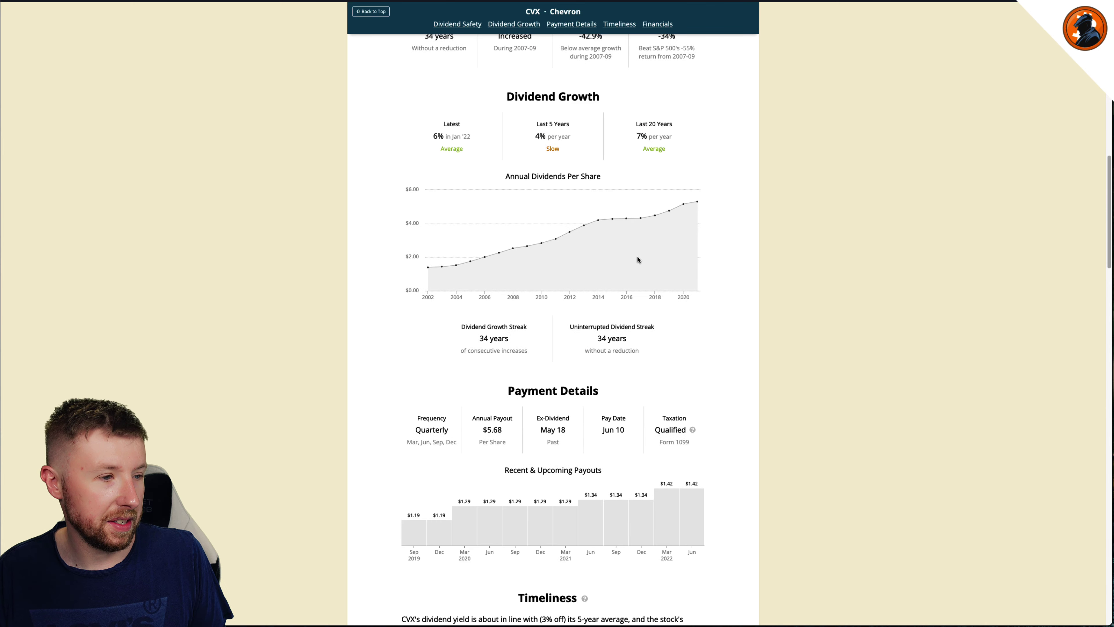
{"action": "scroll", "coordinate": [634, 263], "scroll_direction": "up", "scroll_amount": 6}
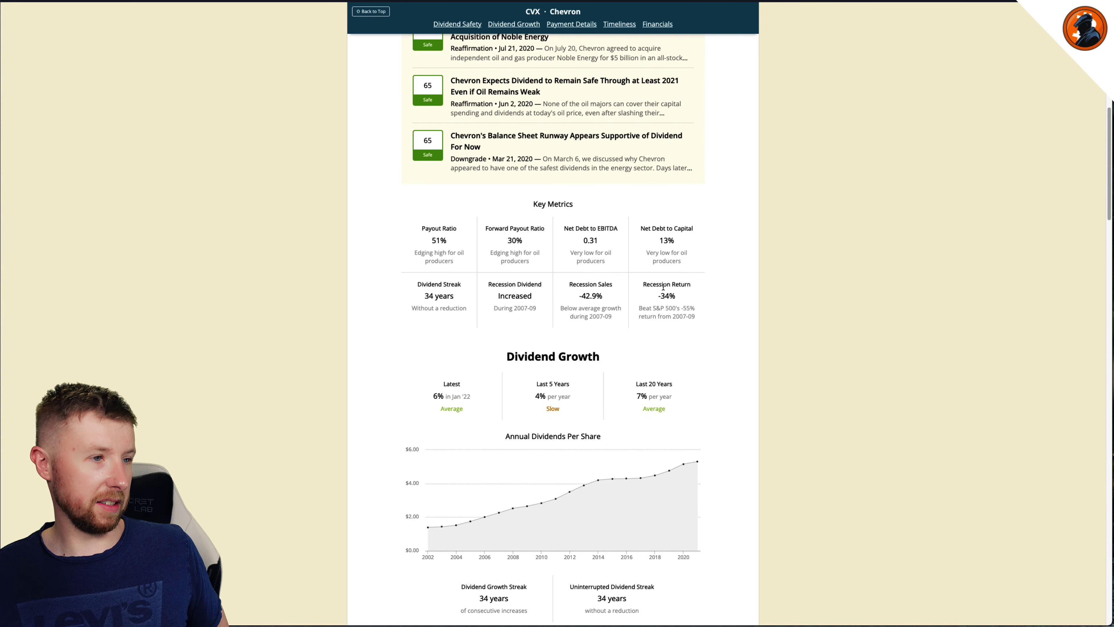
{"action": "scroll", "coordinate": [392, 307], "scroll_direction": "up", "scroll_amount": 9}
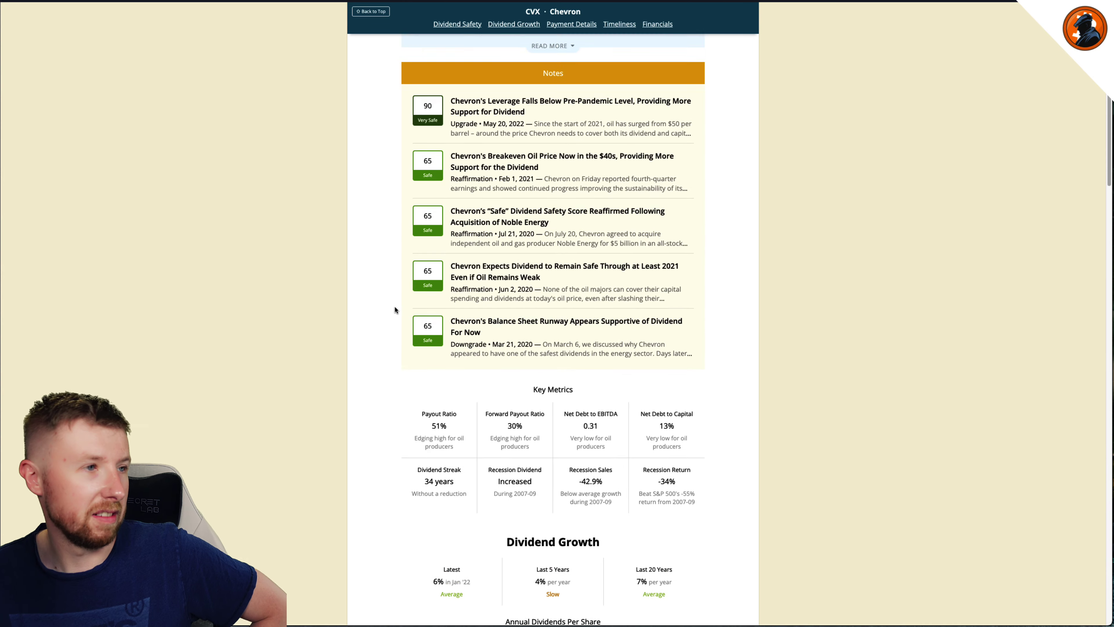
{"action": "left_click", "coordinate": [556, 260]}
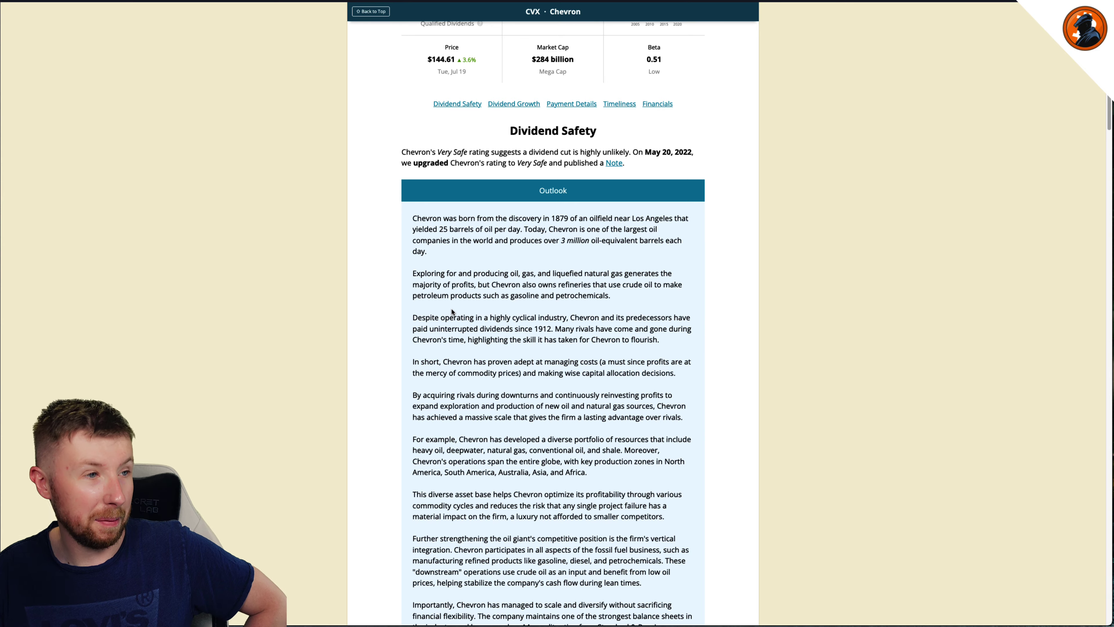
{"action": "scroll", "coordinate": [452, 312], "scroll_direction": "down", "scroll_amount": 17}
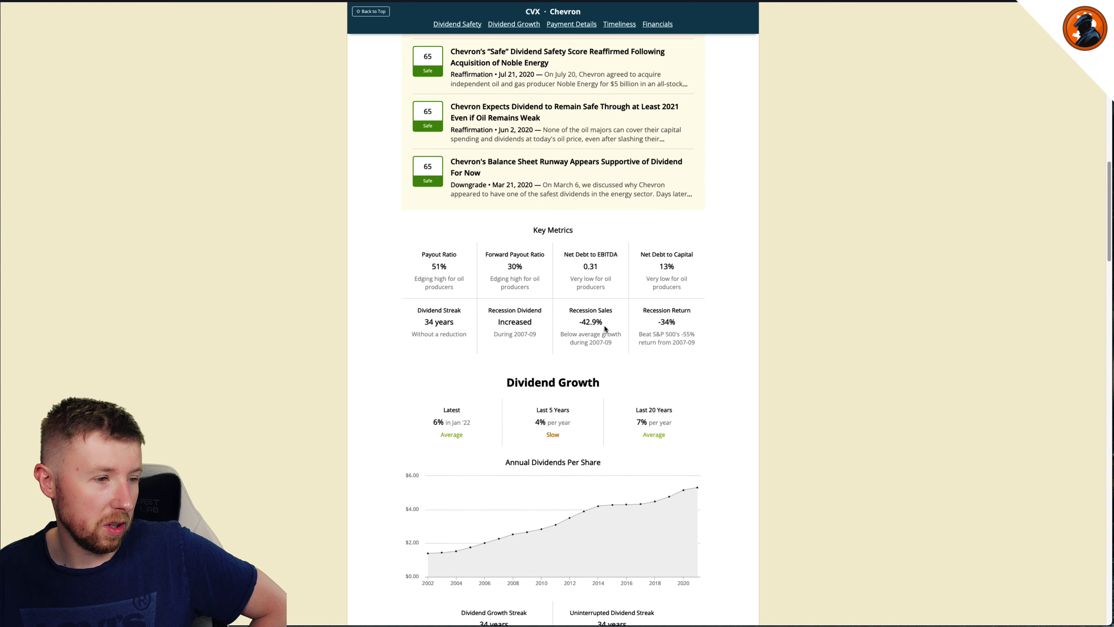
{"action": "scroll", "coordinate": [605, 327], "scroll_direction": "down", "scroll_amount": 10}
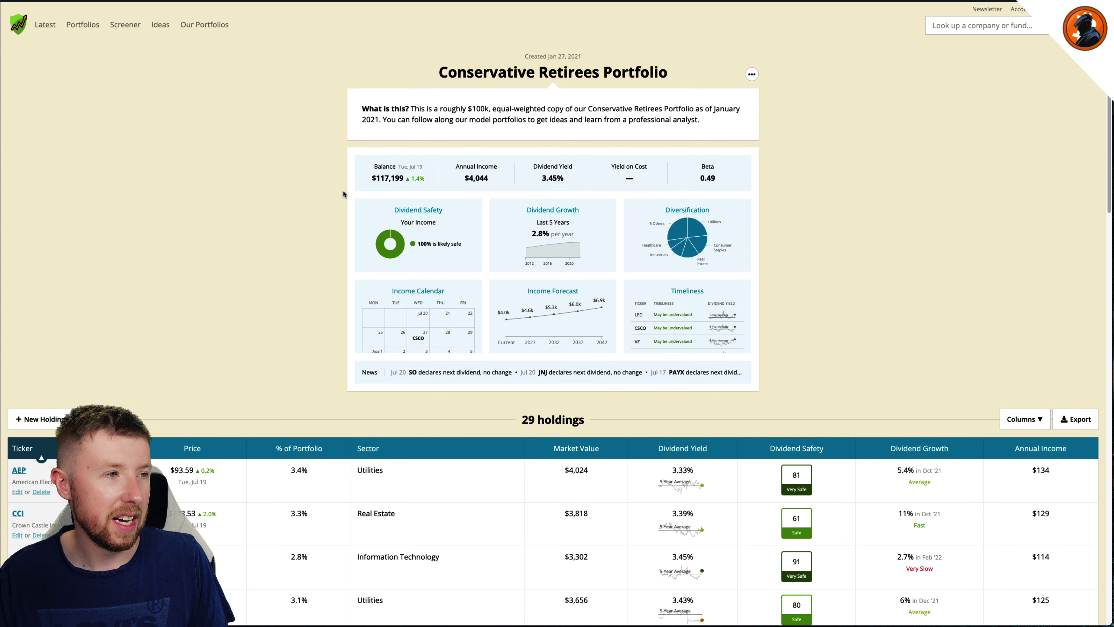
- Check the portfolio's metrics, dividend growth and diversification pages, then view the Income Calendar
{"action": "left_click", "coordinate": [477, 182]}
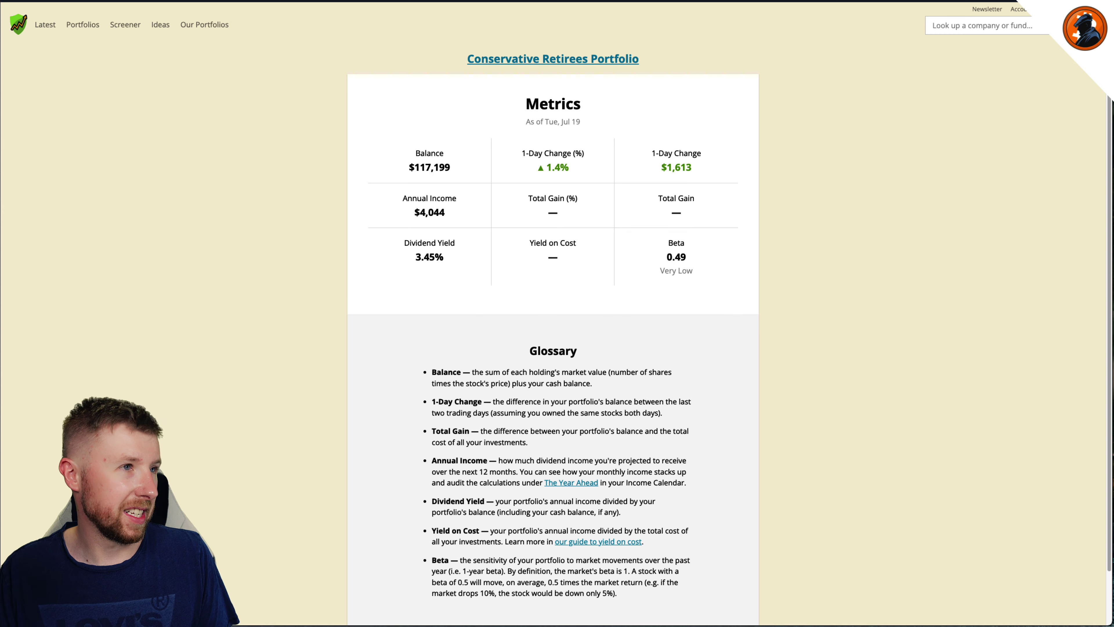
{"action": "key", "text": "alt+Left"}
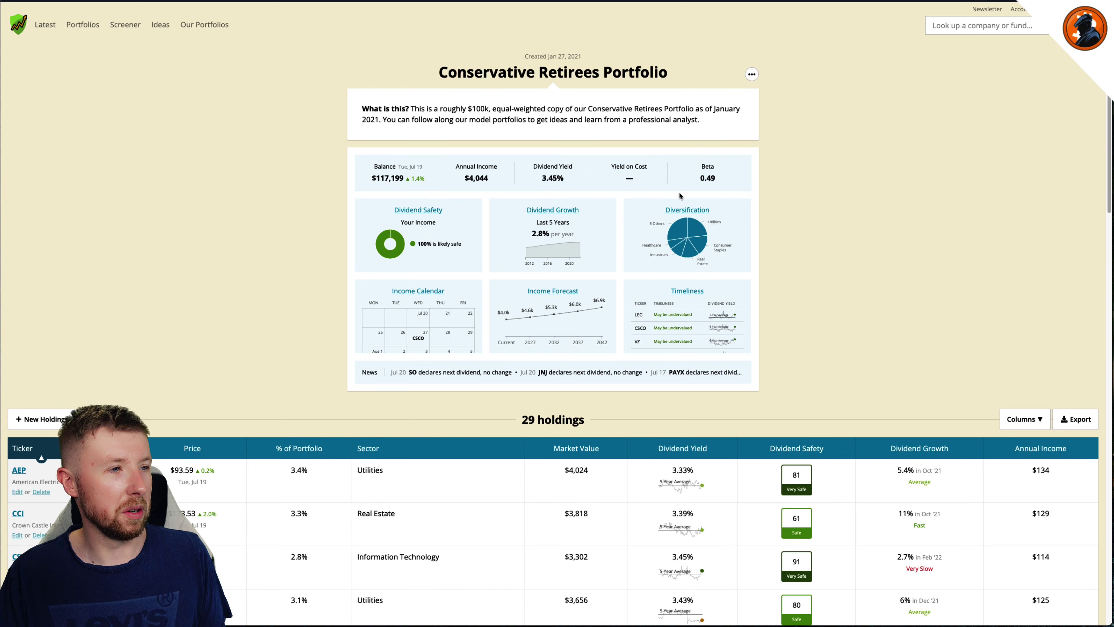
{"action": "left_click", "coordinate": [587, 240]}
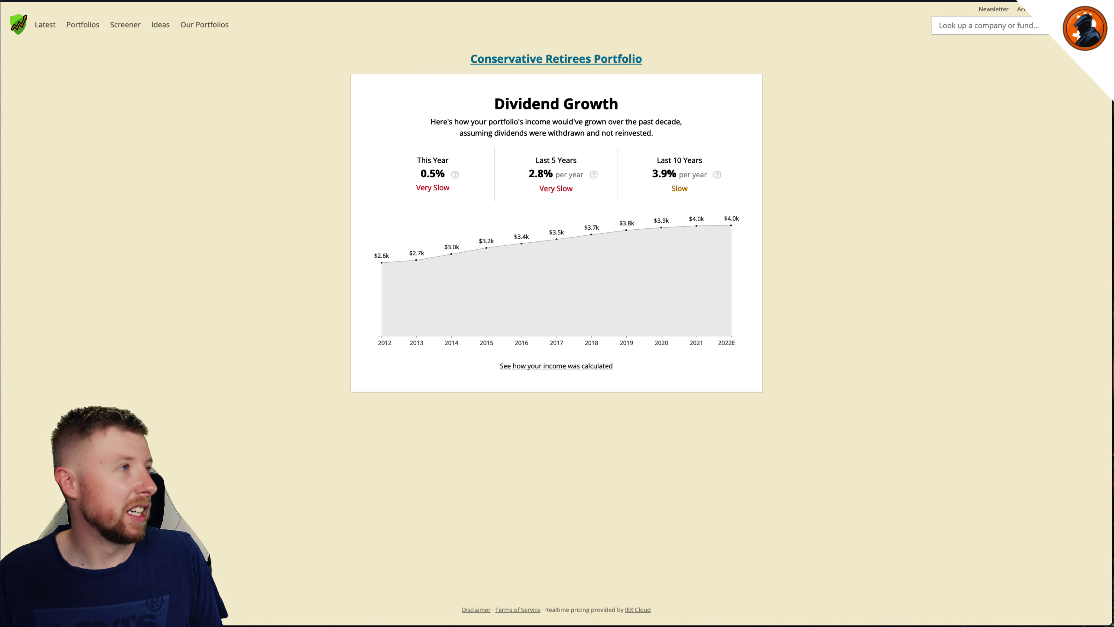
{"action": "left_click", "coordinate": [557, 58]}
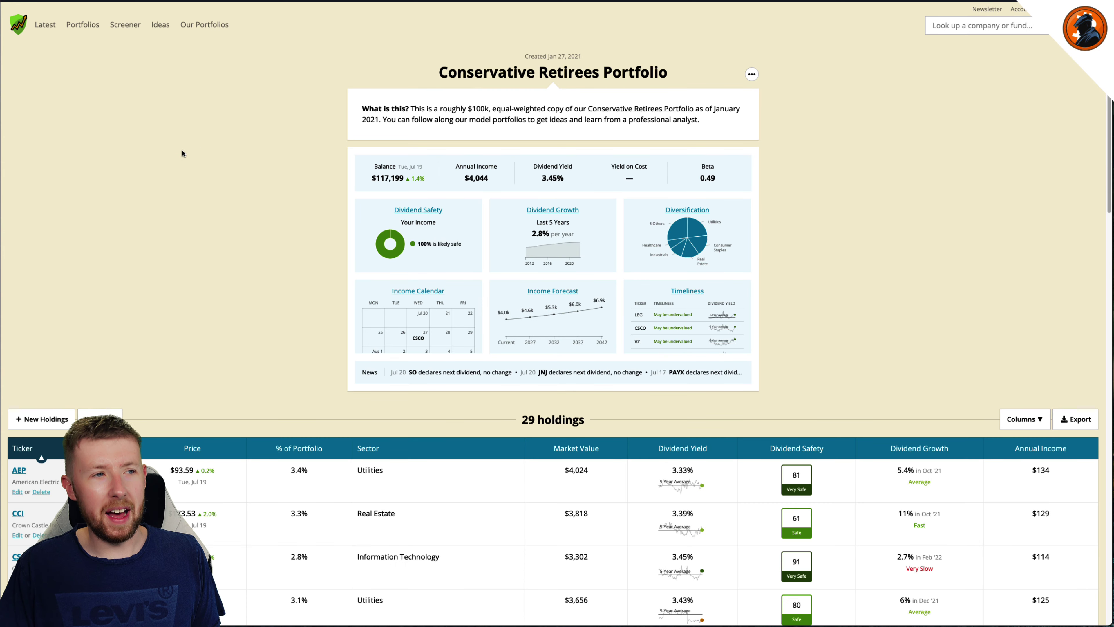
{"action": "left_click", "coordinate": [698, 251]}
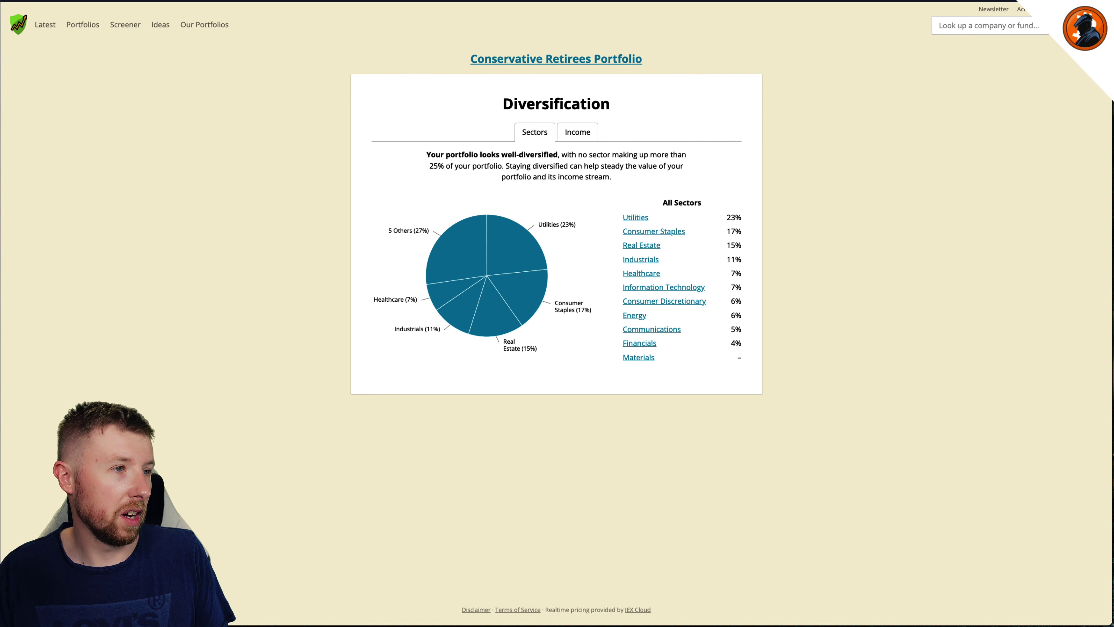
{"action": "key", "text": "alt+Left"}
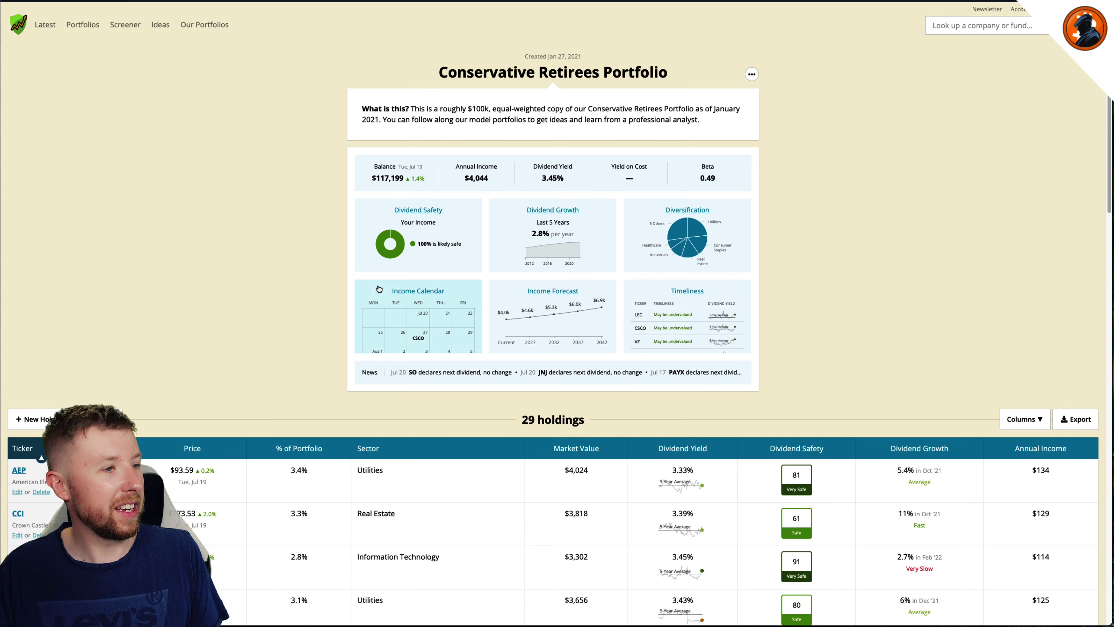
{"action": "left_click", "coordinate": [379, 289]}
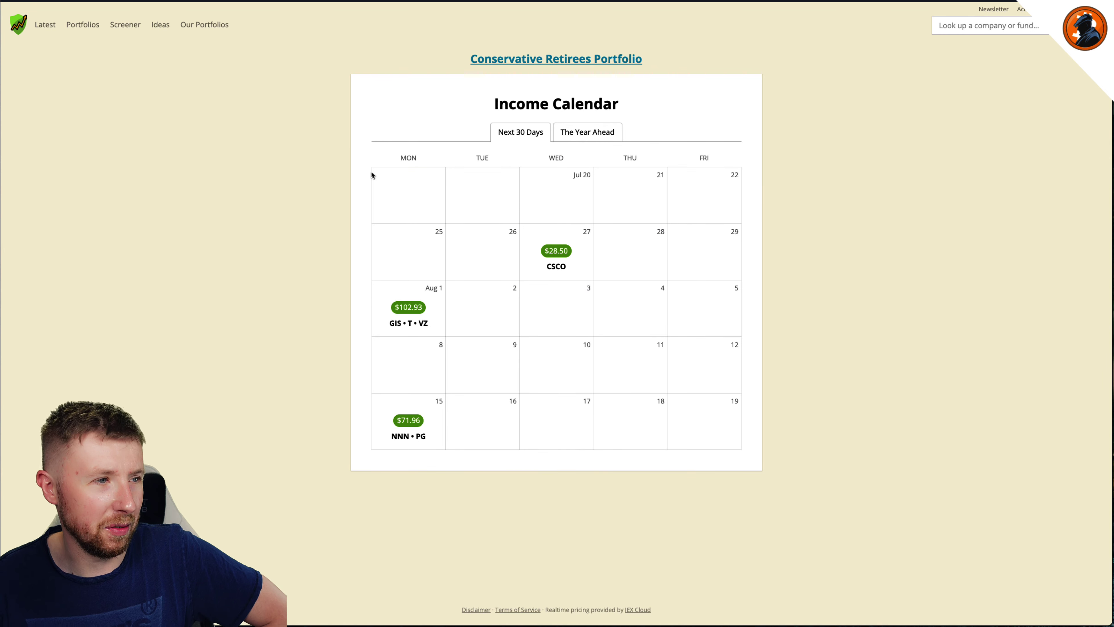
- Review The Year Ahead monthly income table totalling $4,044
{"action": "left_click", "coordinate": [562, 130]}
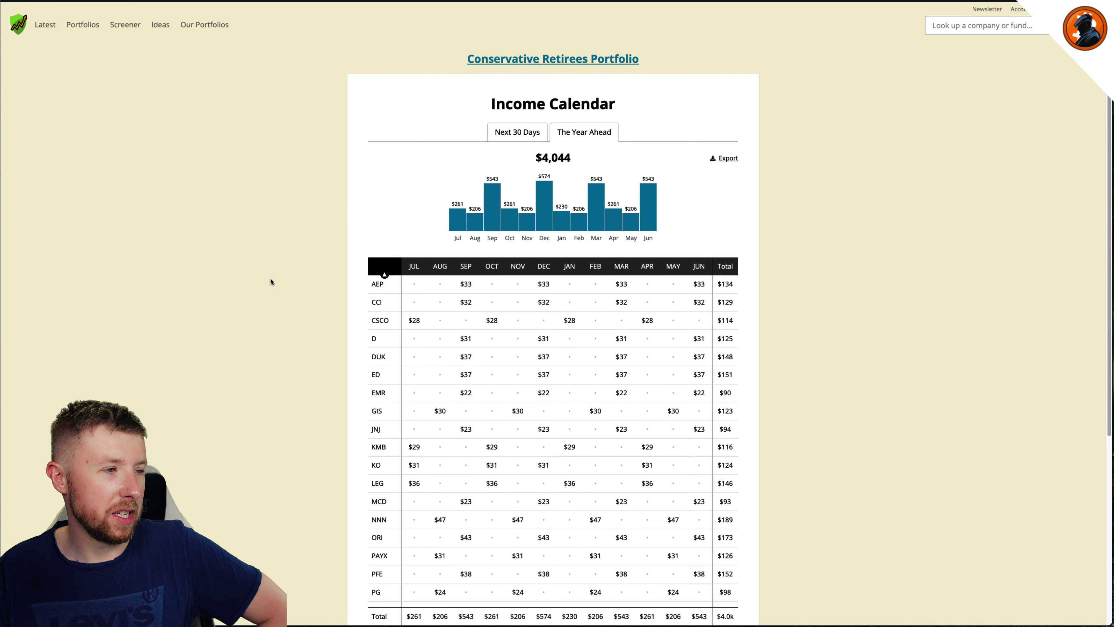
{"action": "scroll", "coordinate": [240, 307], "scroll_direction": "down", "scroll_amount": 4}
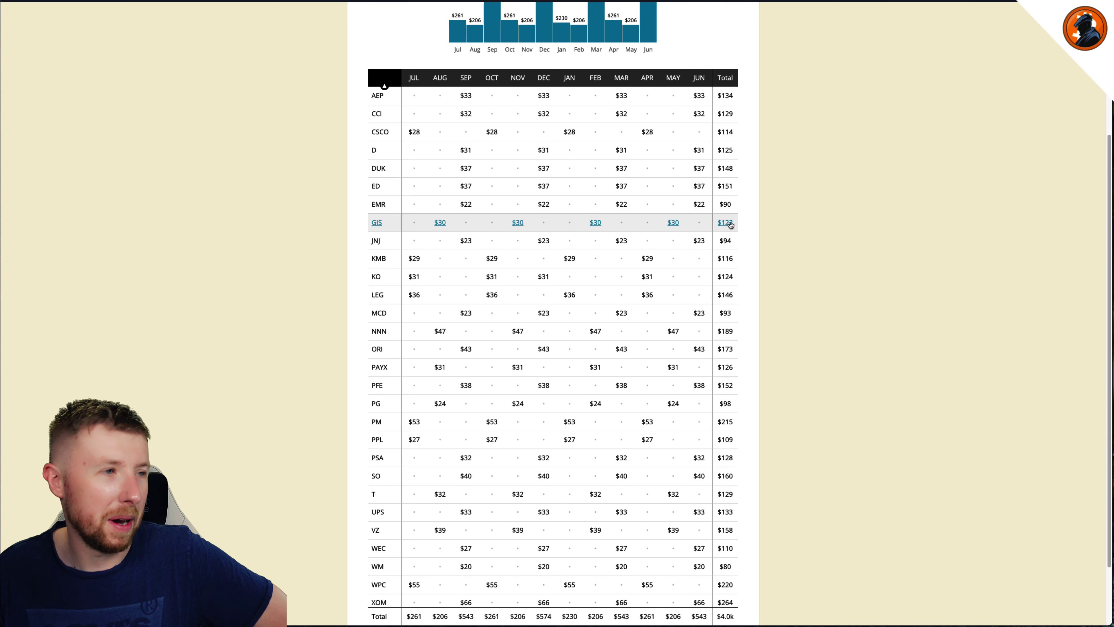
{"action": "scroll", "coordinate": [510, 430], "scroll_direction": "down", "scroll_amount": 1}
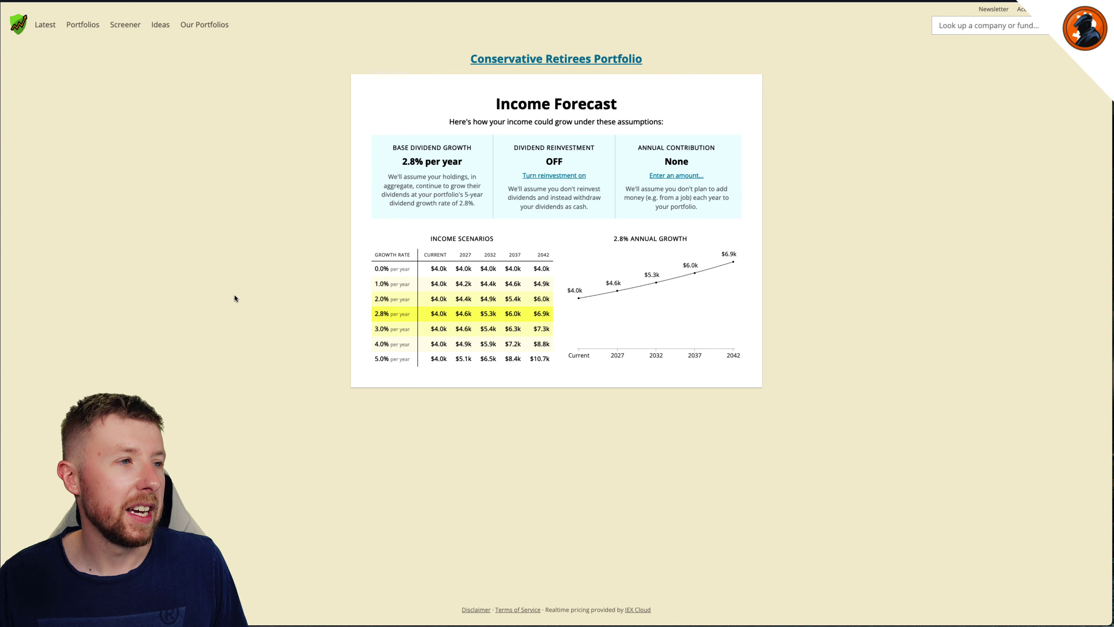
- Turn on dividend reinvestment in the Income Forecast, raising projected growth to 5.8%
{"action": "left_click", "coordinate": [554, 175]}
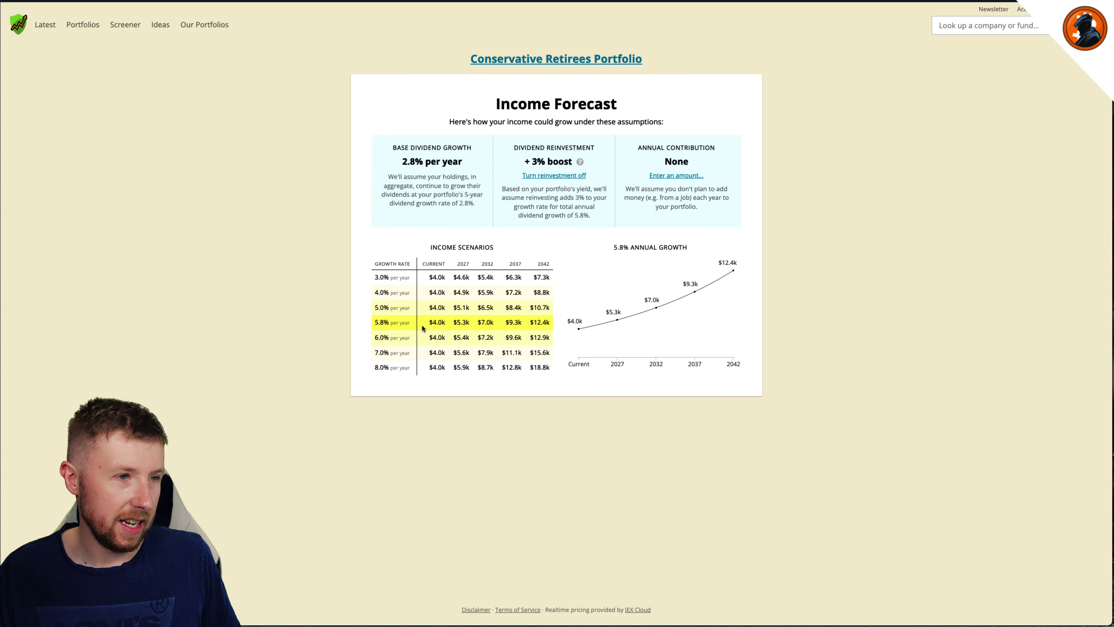
- Add a $10,000 per year contribution to the Income Forecast
{"action": "left_click", "coordinate": [668, 176]}
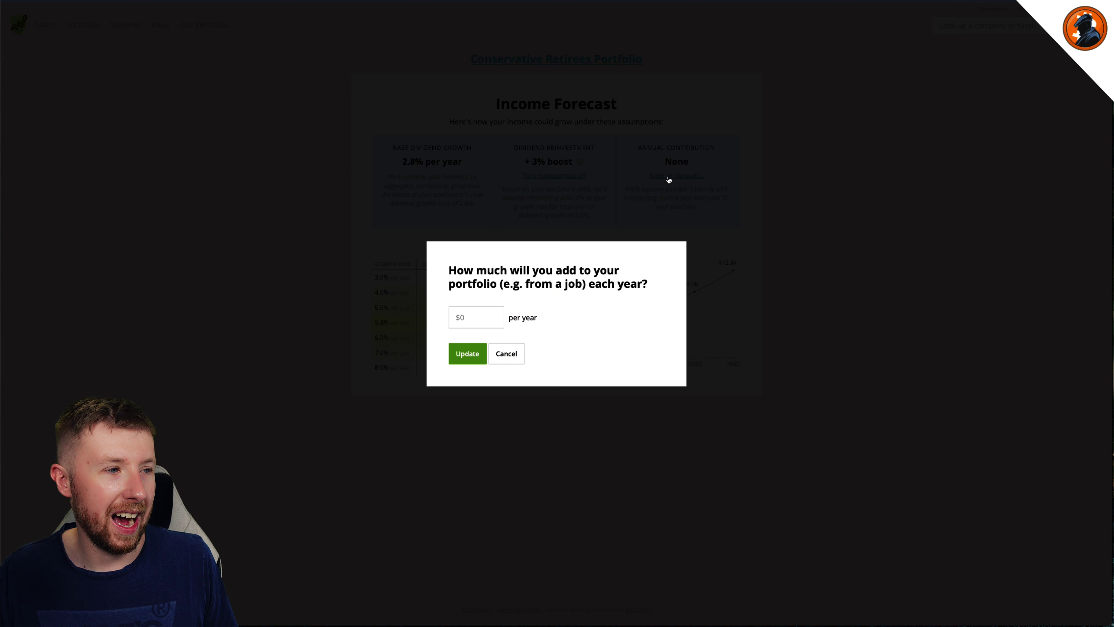
{"action": "left_click", "coordinate": [464, 315]}
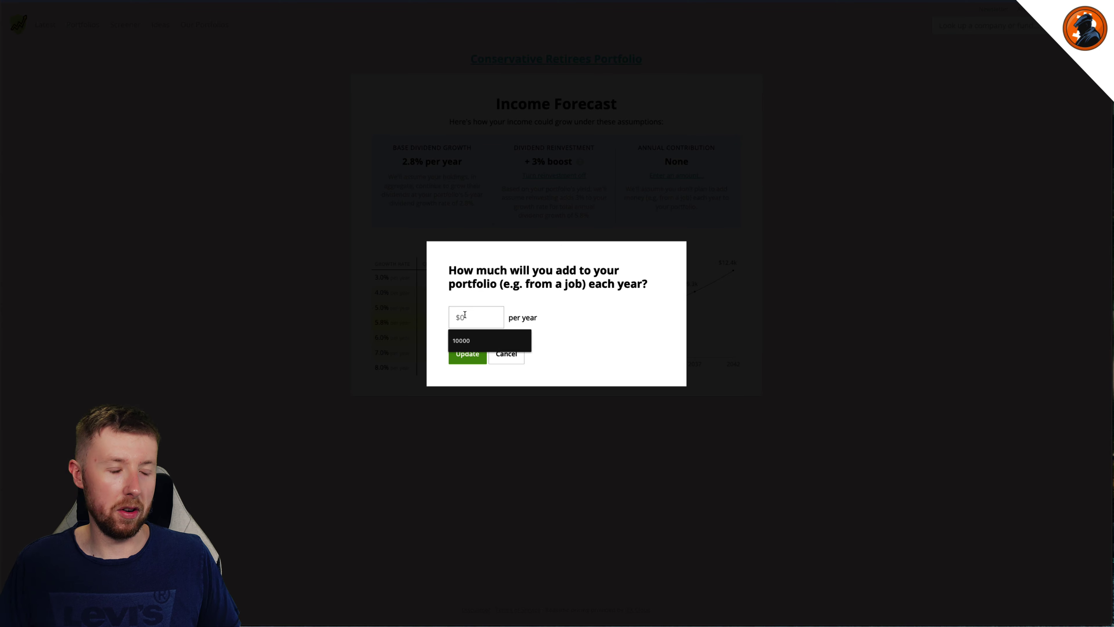
{"action": "type", "text": "10000"}
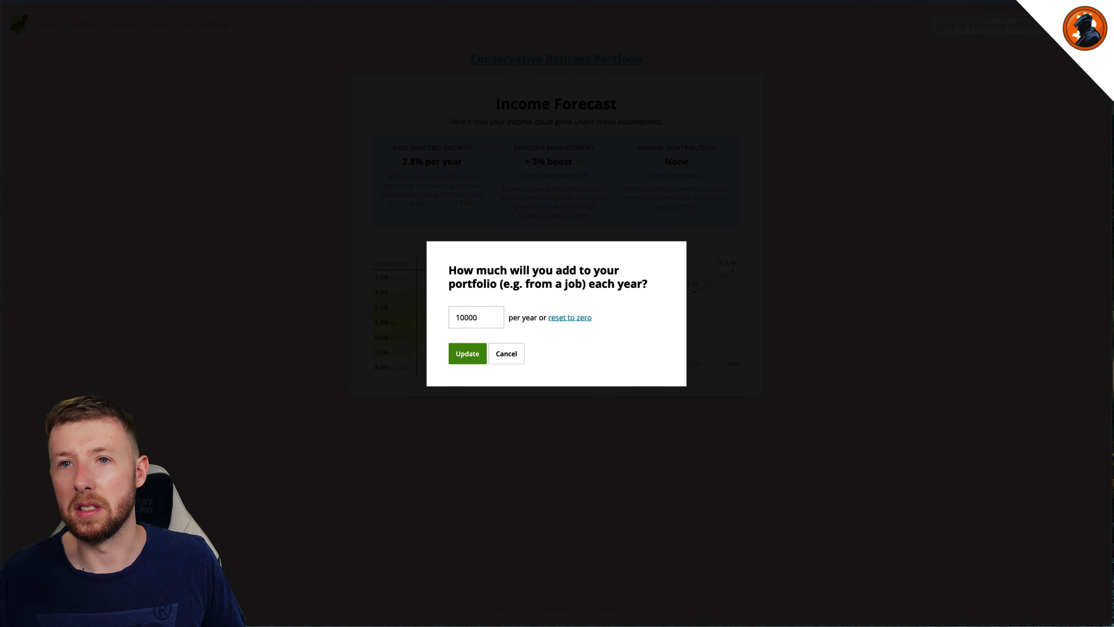
{"action": "left_click", "coordinate": [466, 355]}
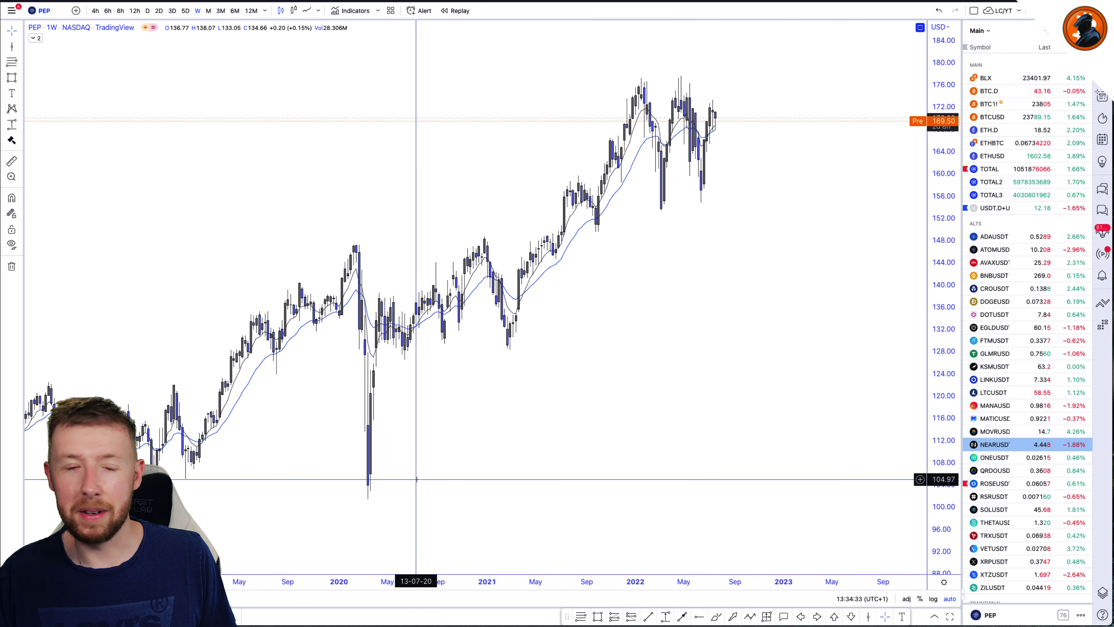
- Zoom the PEP weekly chart out and then back in
{"action": "scroll", "coordinate": [565, 471], "scroll_direction": "down", "scroll_amount": 5}
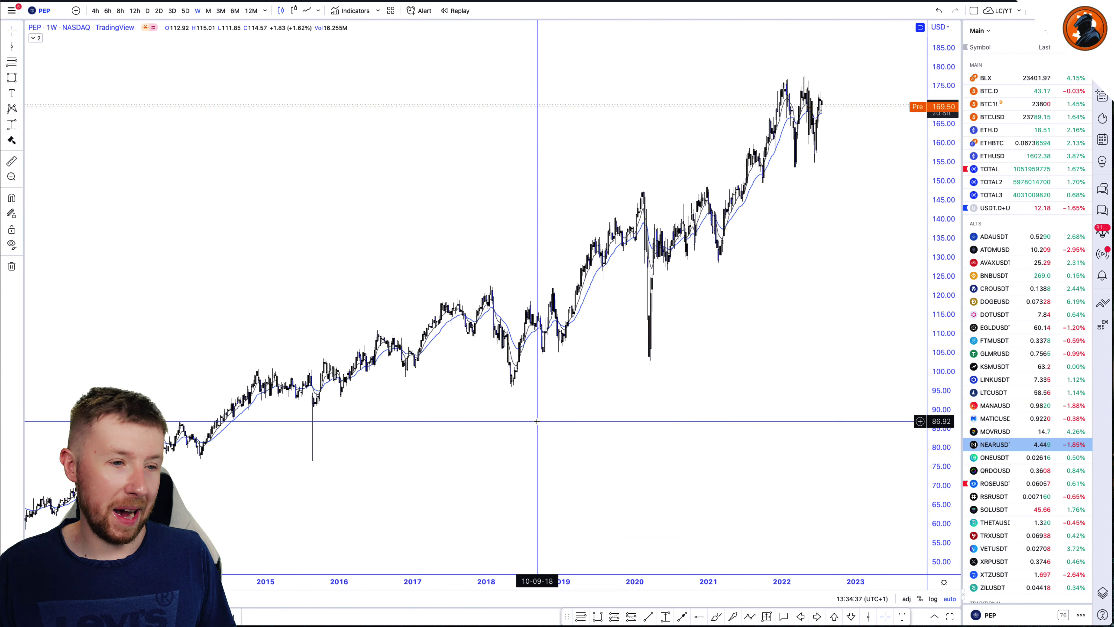
{"action": "scroll", "coordinate": [536, 422], "scroll_direction": "up", "scroll_amount": 5}
{"action": "scroll", "coordinate": [542, 389], "scroll_direction": "up", "scroll_amount": 3}
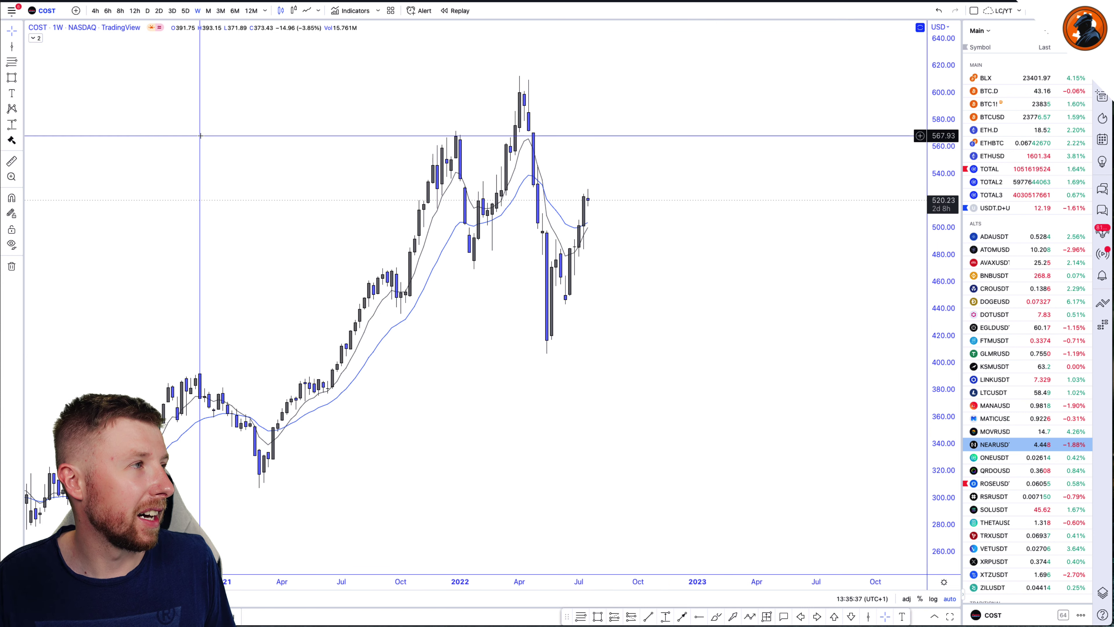
- Load Coca-Cola's KO chart from NYSE
{"action": "left_click", "coordinate": [54, 13]}
{"action": "type", "text": "K"}
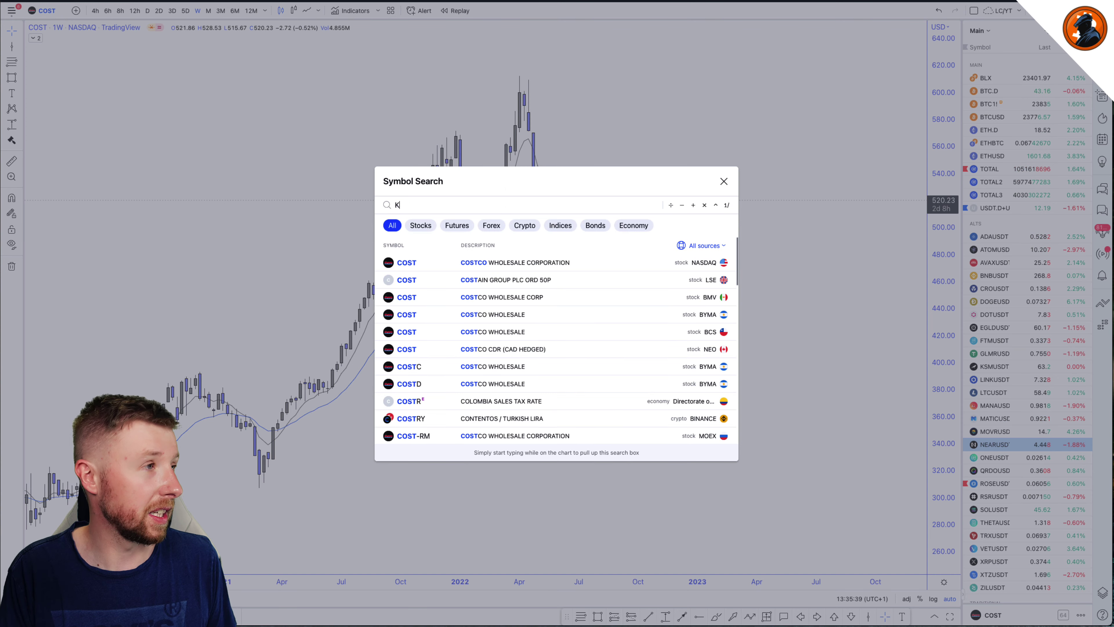
{"action": "type", "text": "O"}
{"action": "left_click", "coordinate": [658, 265]}
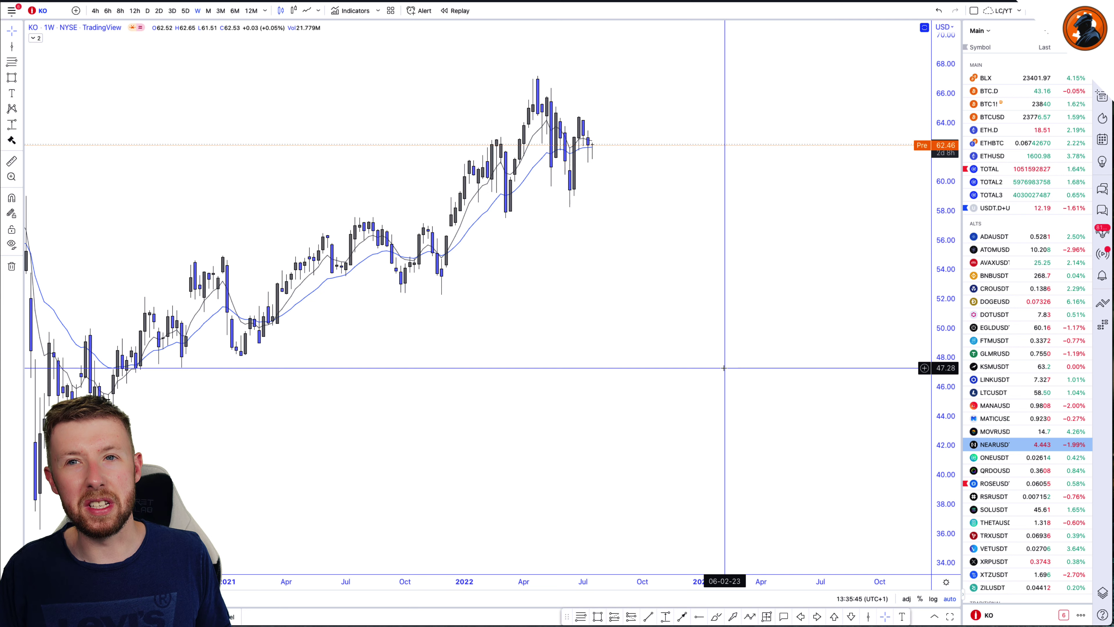
- Switch to Apple's AAPL NASDAQ chart on 3-month candles
{"action": "left_click", "coordinate": [46, 11]}
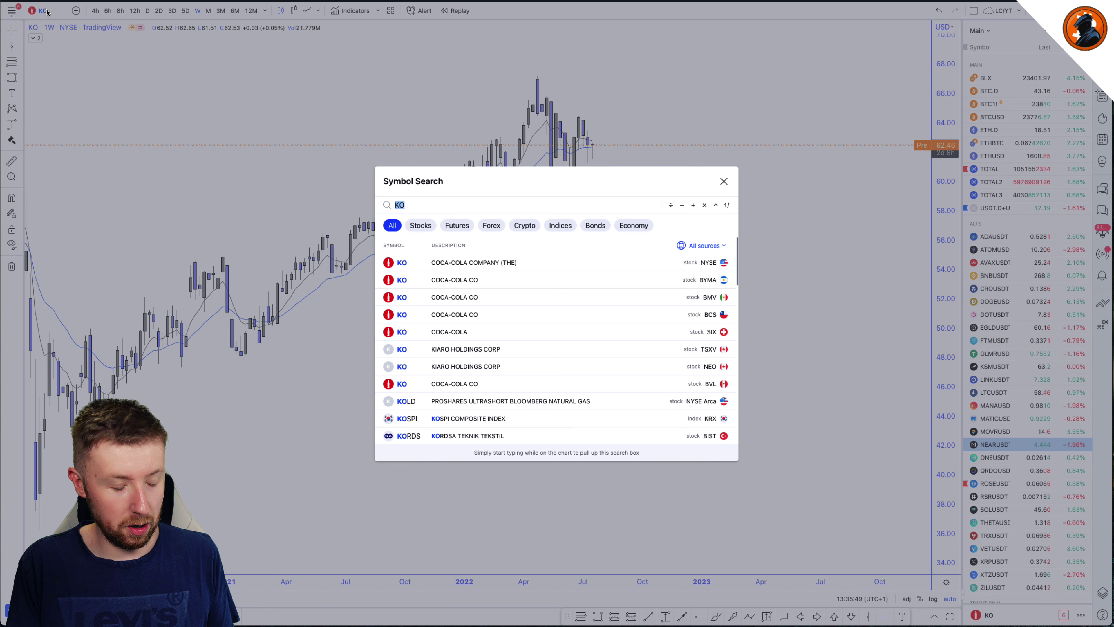
{"action": "type", "text": "APPLE"}
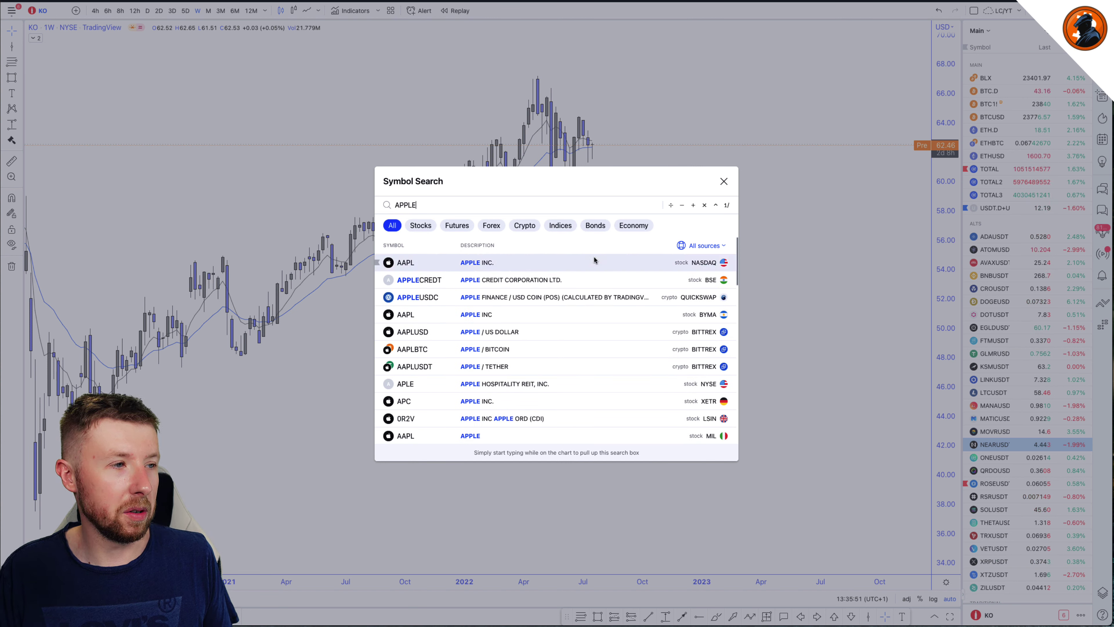
{"action": "left_click", "coordinate": [595, 262]}
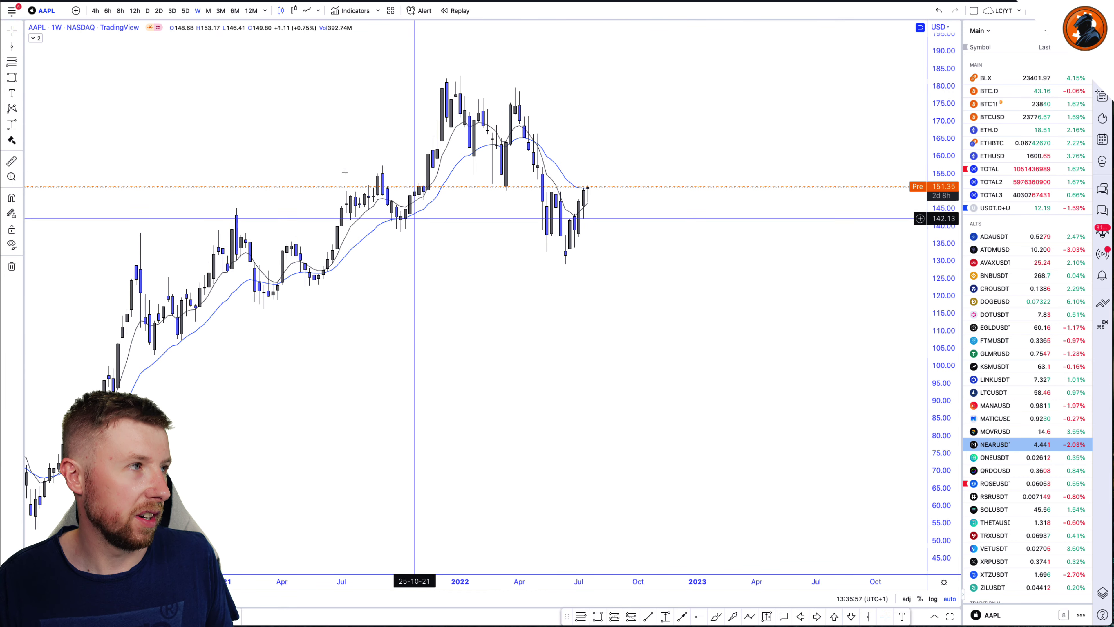
{"action": "left_click", "coordinate": [220, 11]}
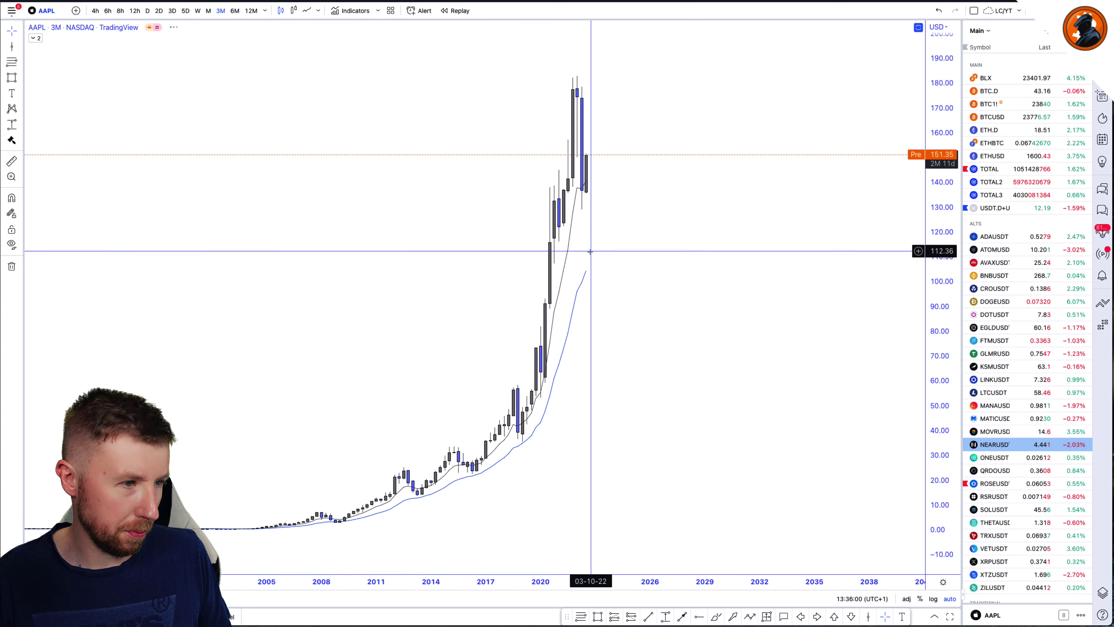